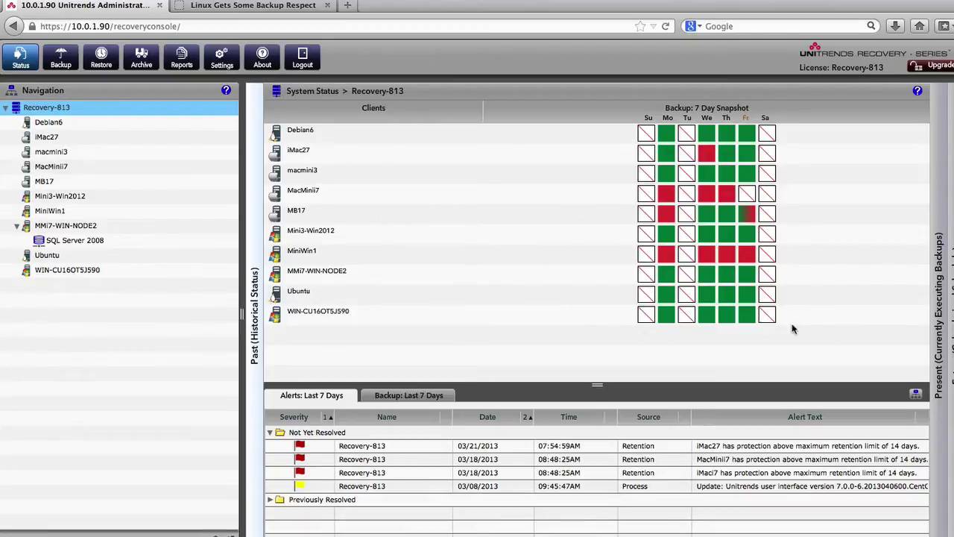
Review the running jobs for WIN-CU16OT5J590 (incremental) and MacMini7 (differential)
click(937, 340)
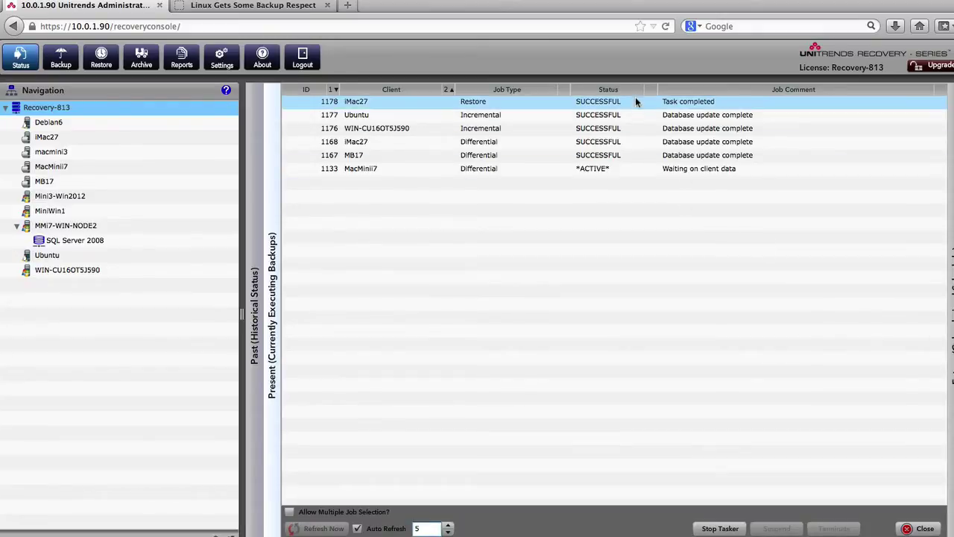
click(637, 129)
click(630, 168)
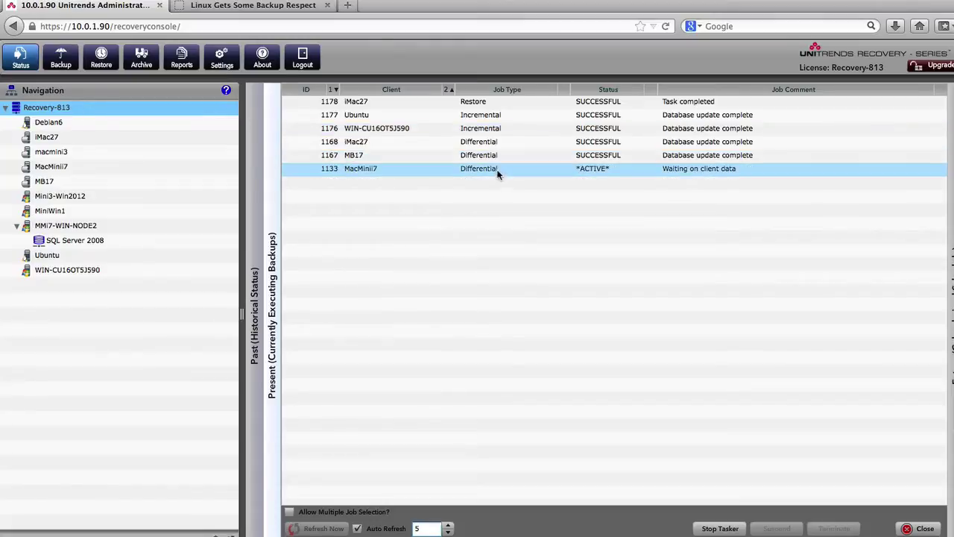
Go back to the Past (Historical Status) view with 7-day snapshots and alerts
click(262, 257)
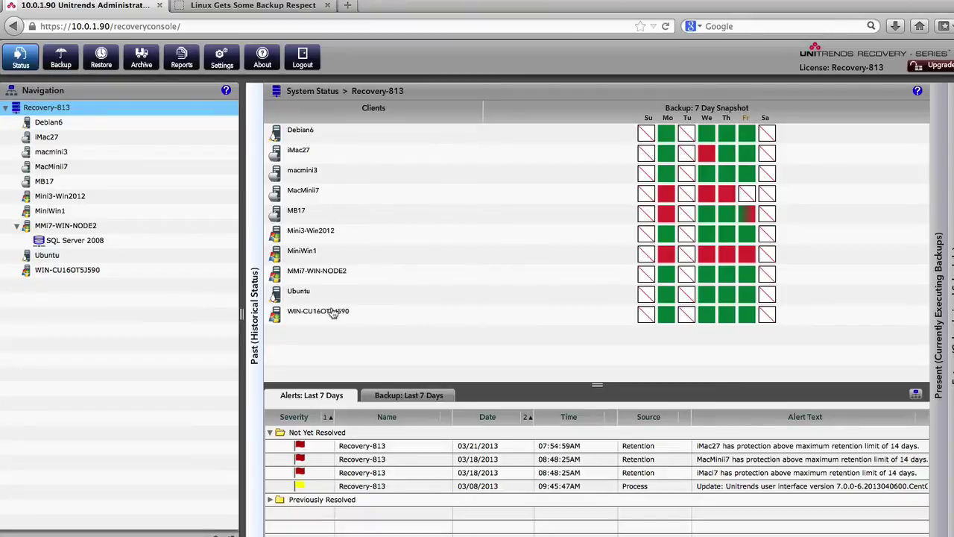
mouse_move(334, 313)
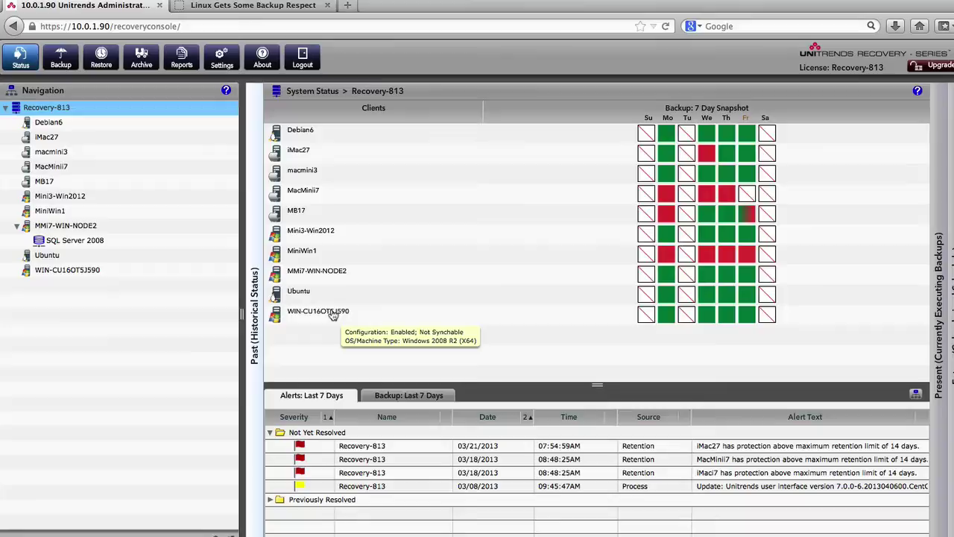
mouse_move(744, 316)
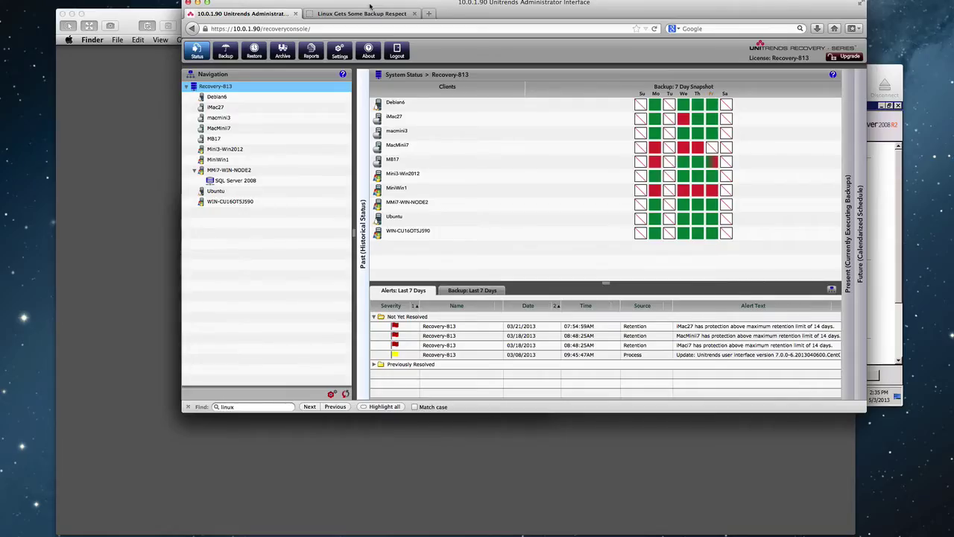
Hide the browser, check Article Tracker-1.txt in Dropbox, then move it to the Trash
key(super+h)
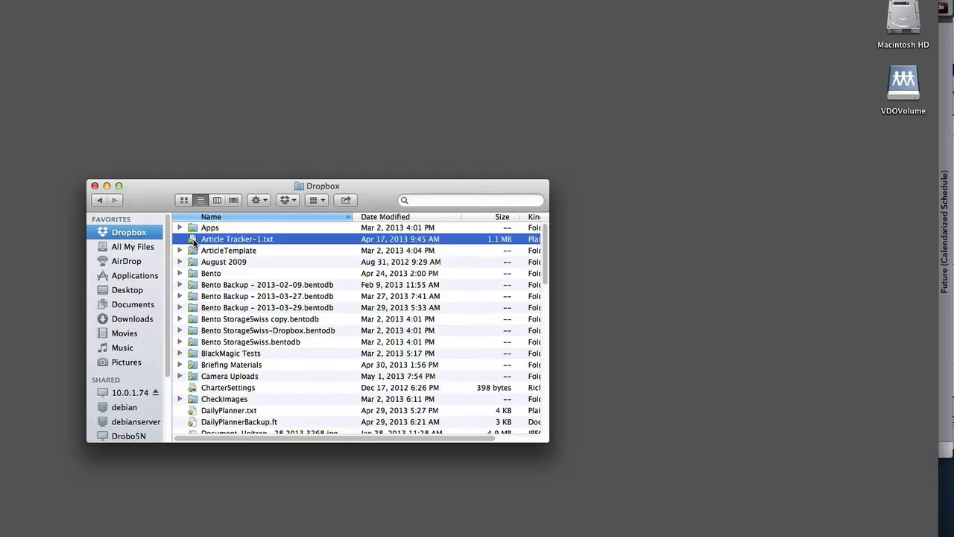
double_click(193, 242)
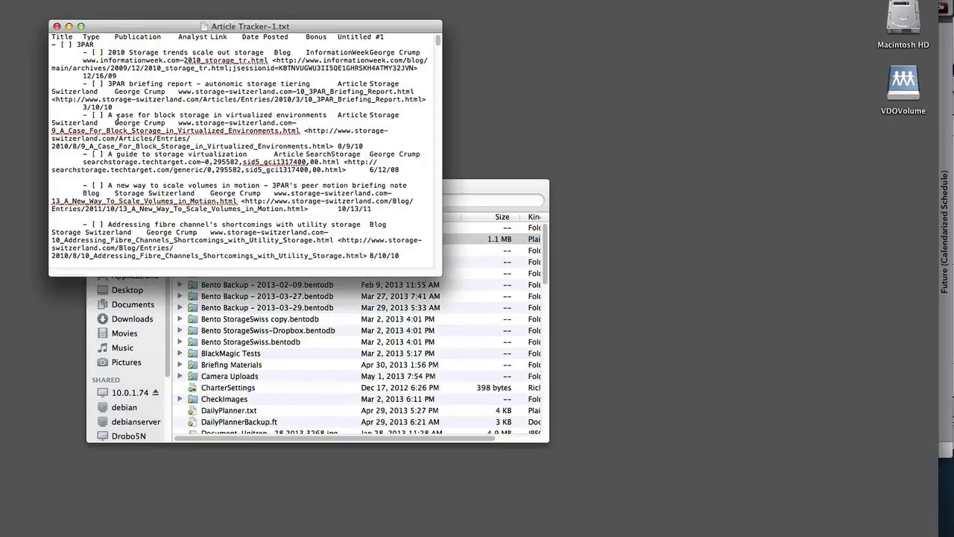
click(56, 27)
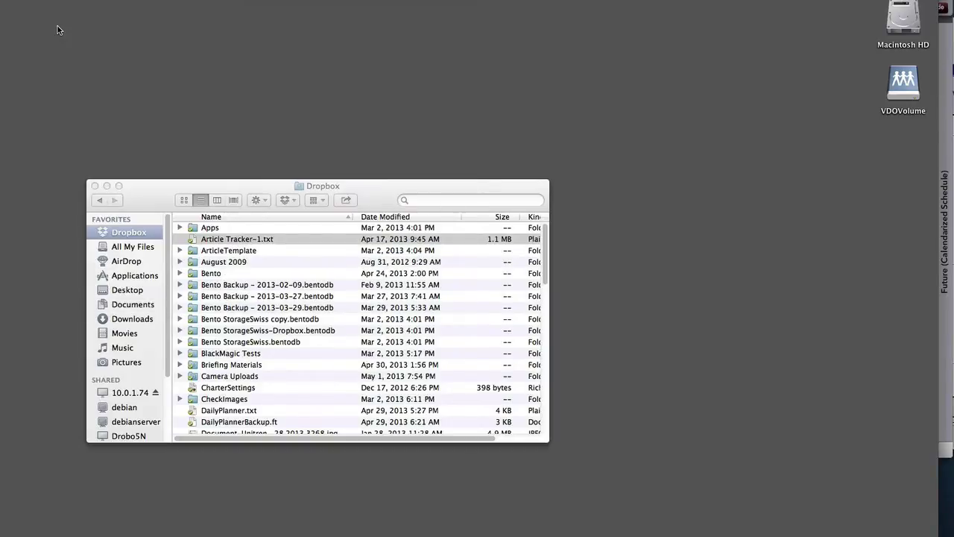
click(192, 243)
right_click(192, 243)
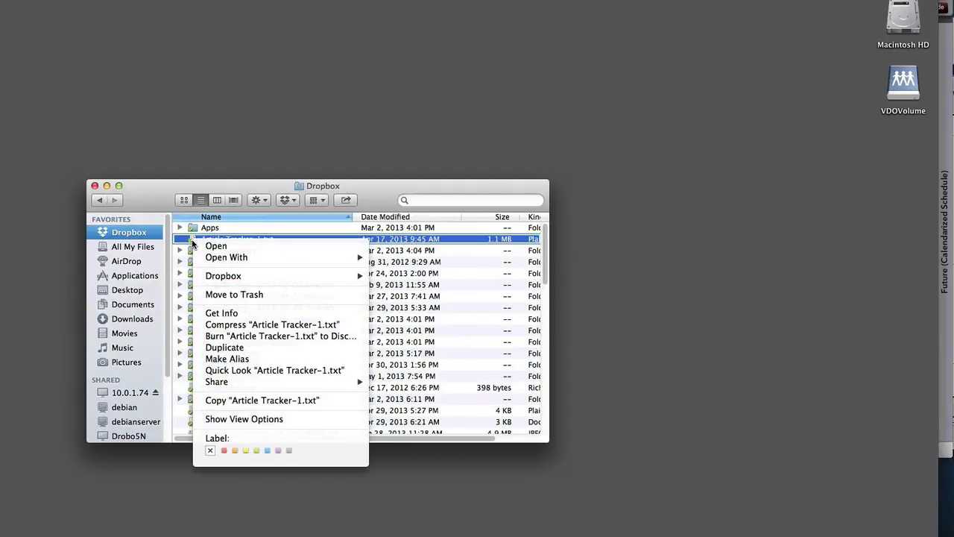
click(224, 299)
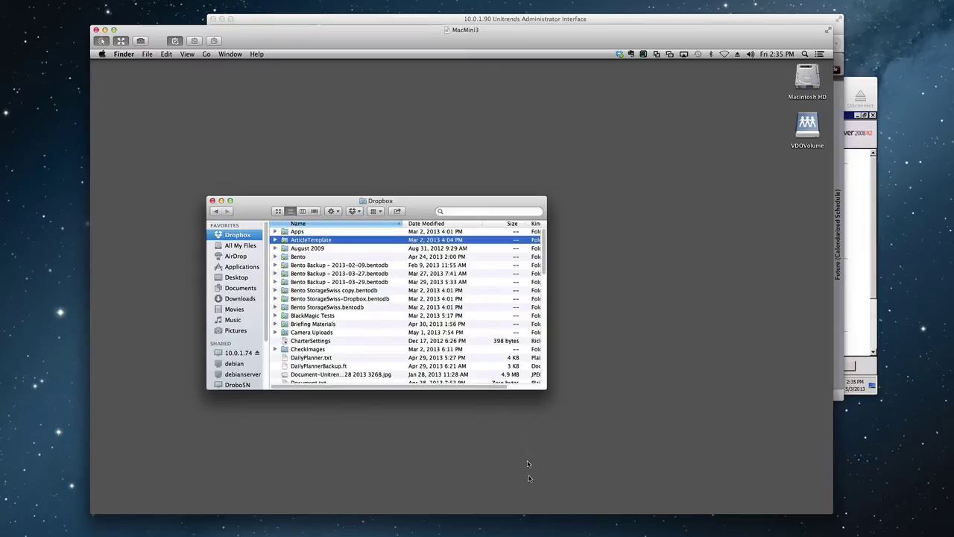
Empty the Trash from the Dock, confirming the permanent erase
mouse_move(533, 513)
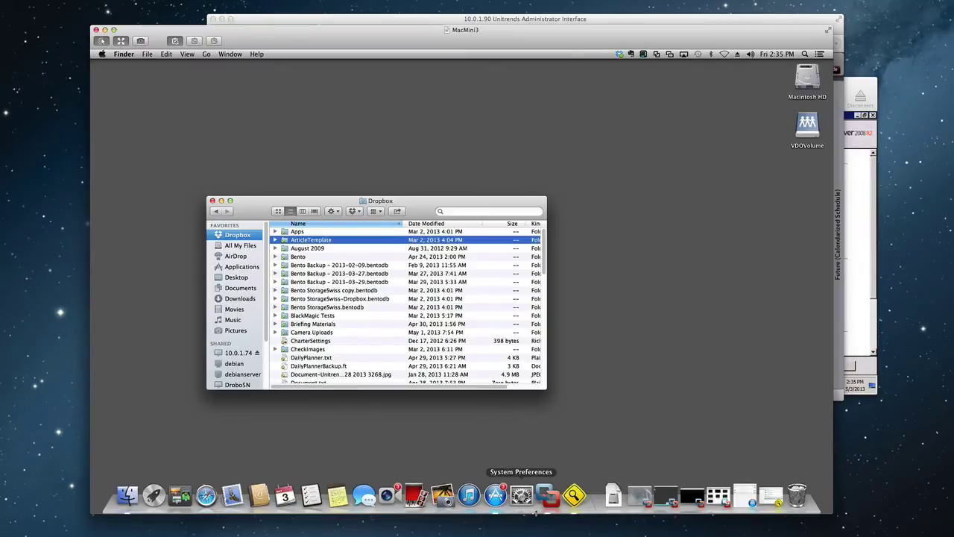
right_click(798, 497)
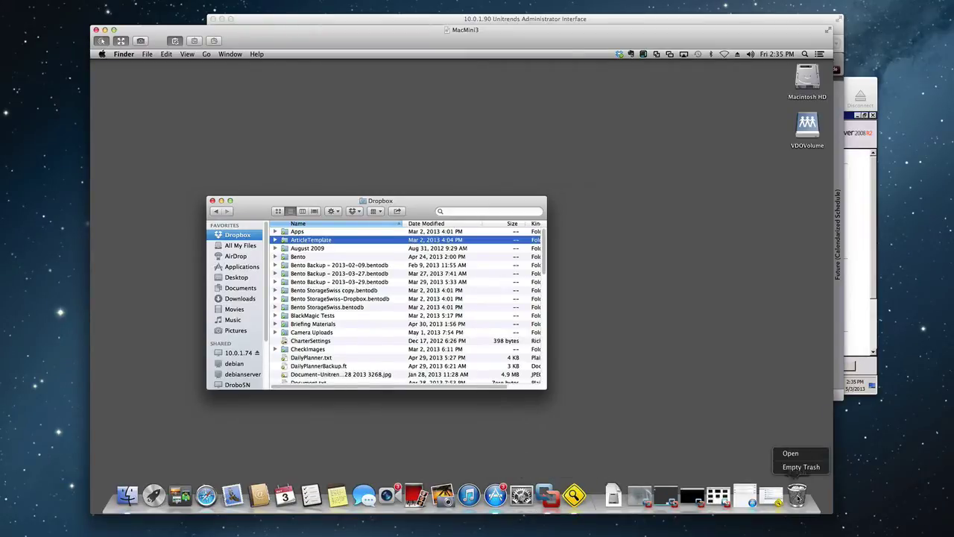
click(793, 468)
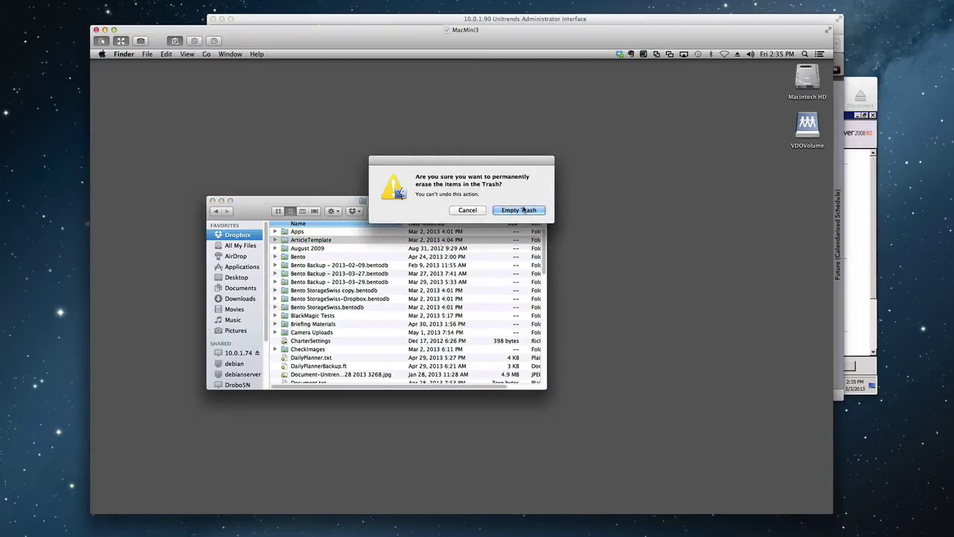
click(524, 212)
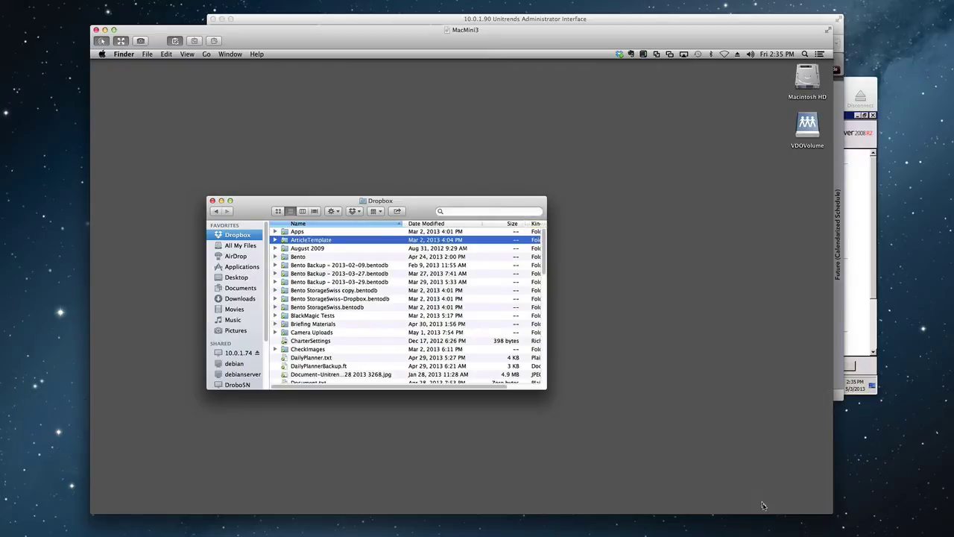
mouse_move(766, 513)
Start a restore for macmini3 from the May 2, 01:01 PM differential backup
click(586, 21)
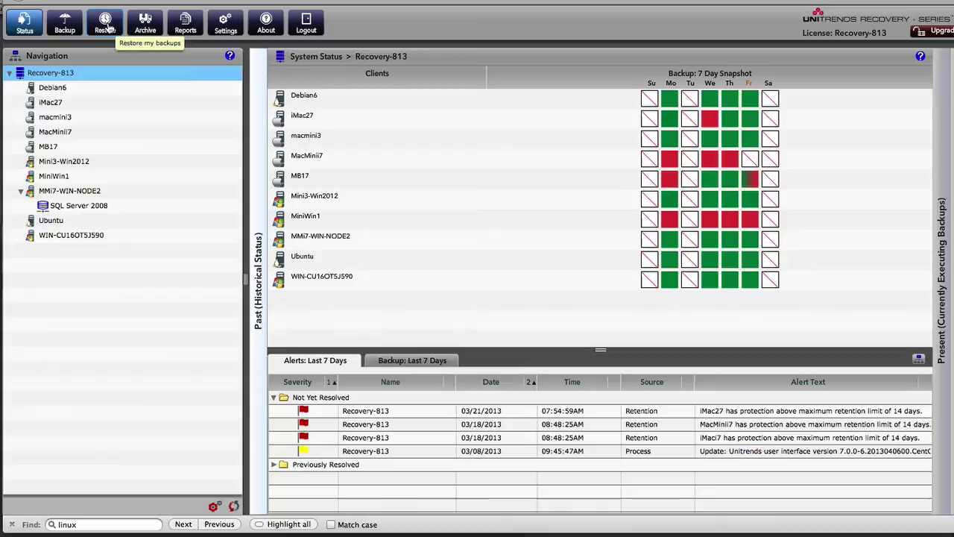
click(105, 28)
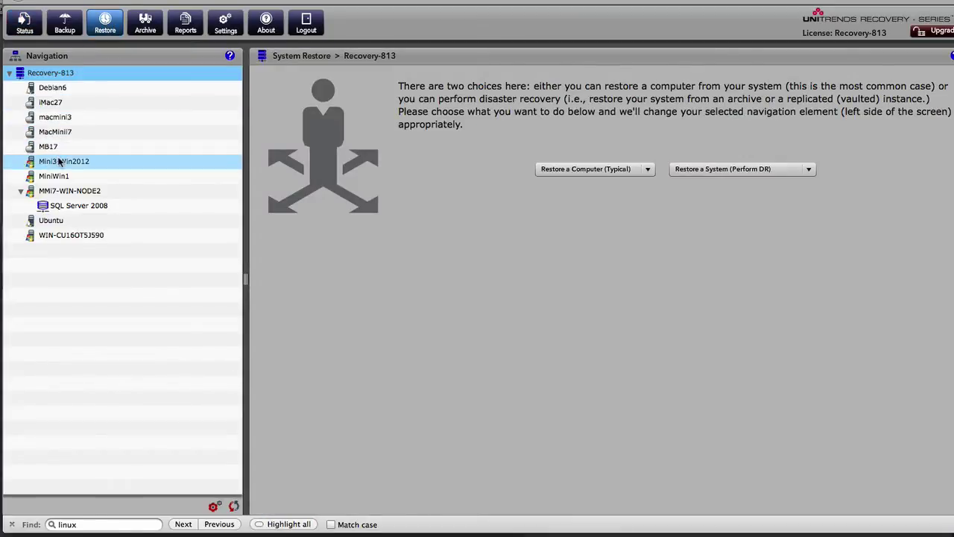
click(56, 120)
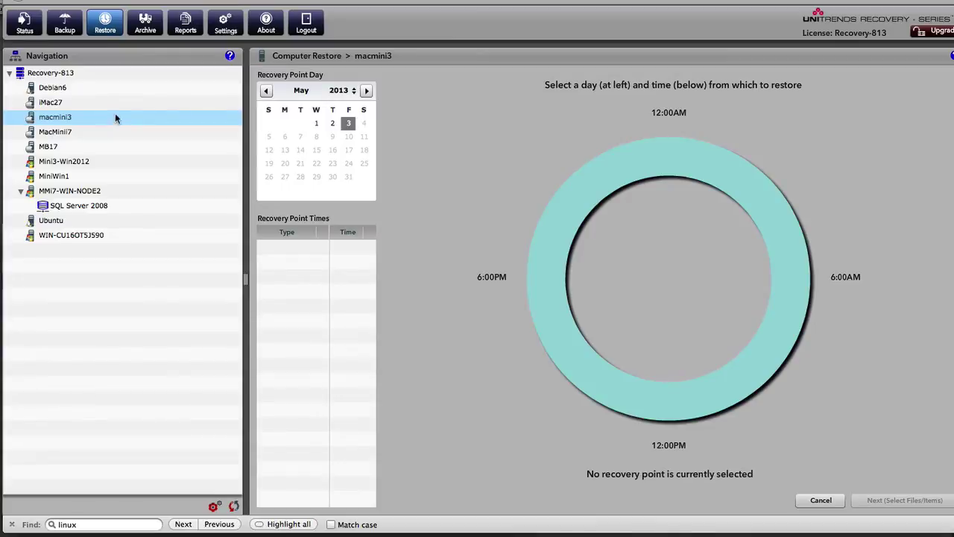
click(332, 125)
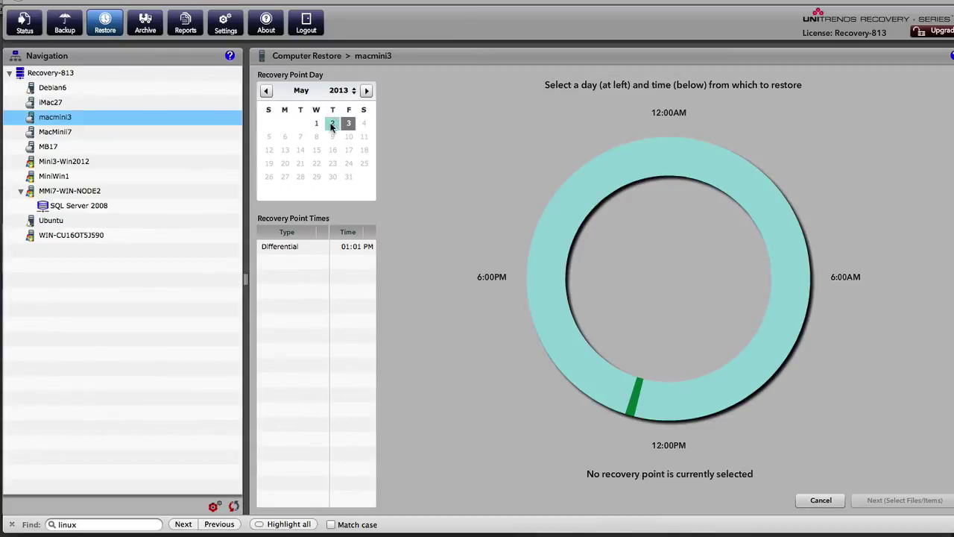
click(296, 247)
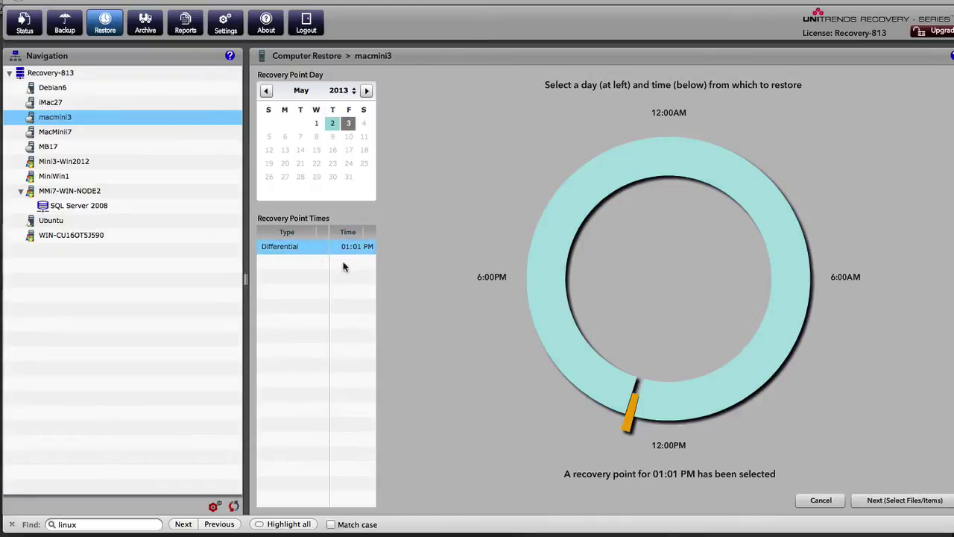
mouse_move(629, 422)
Expand the macmini3 backup through Users and the home folder to Documents
click(878, 499)
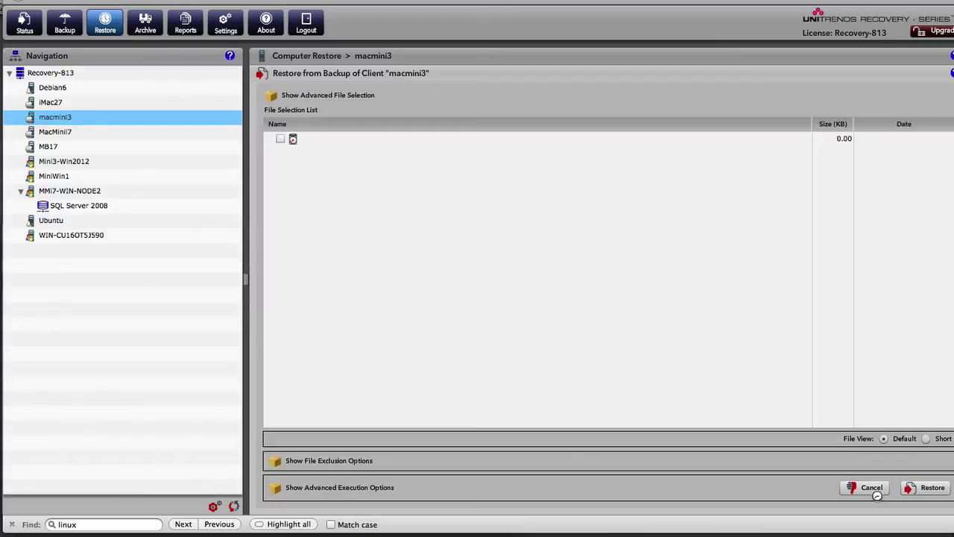
click(271, 139)
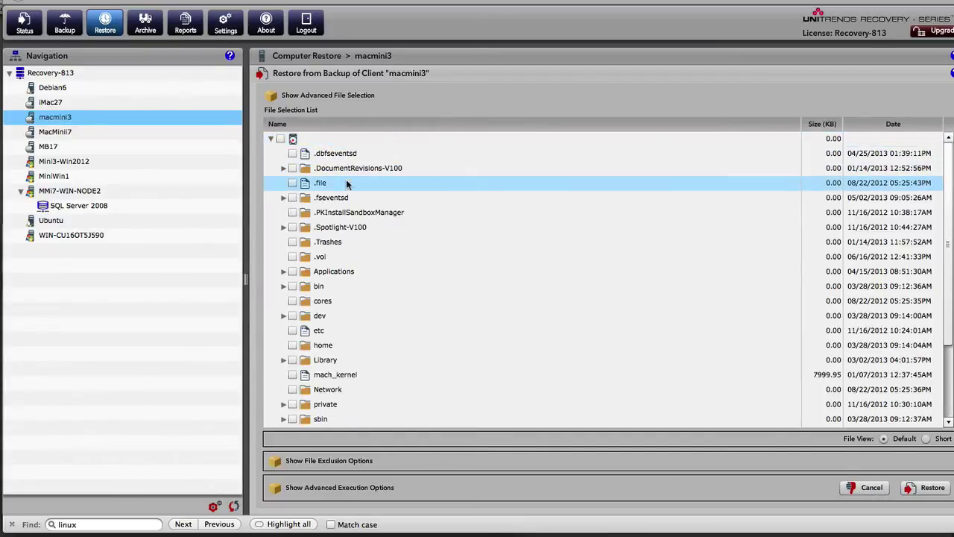
scroll(350, 313, down, 3)
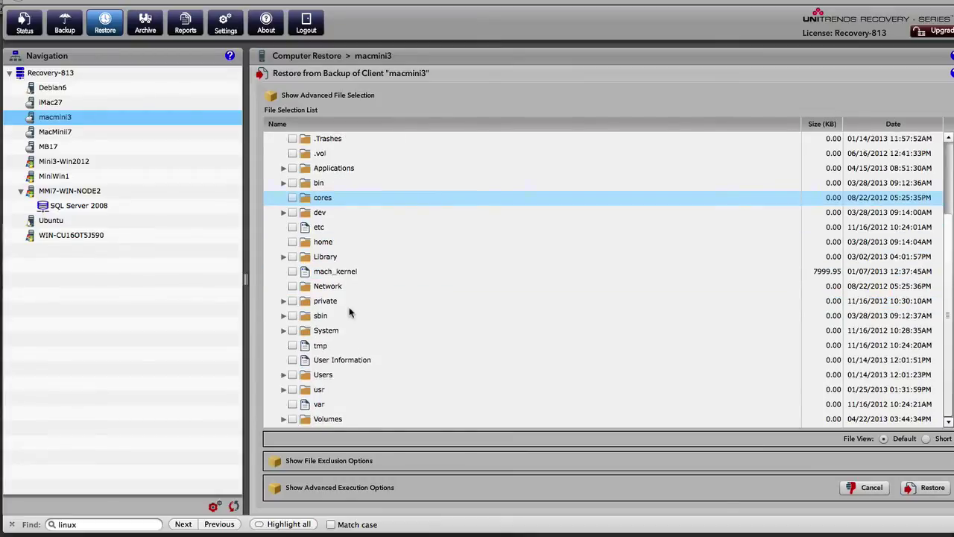
click(283, 374)
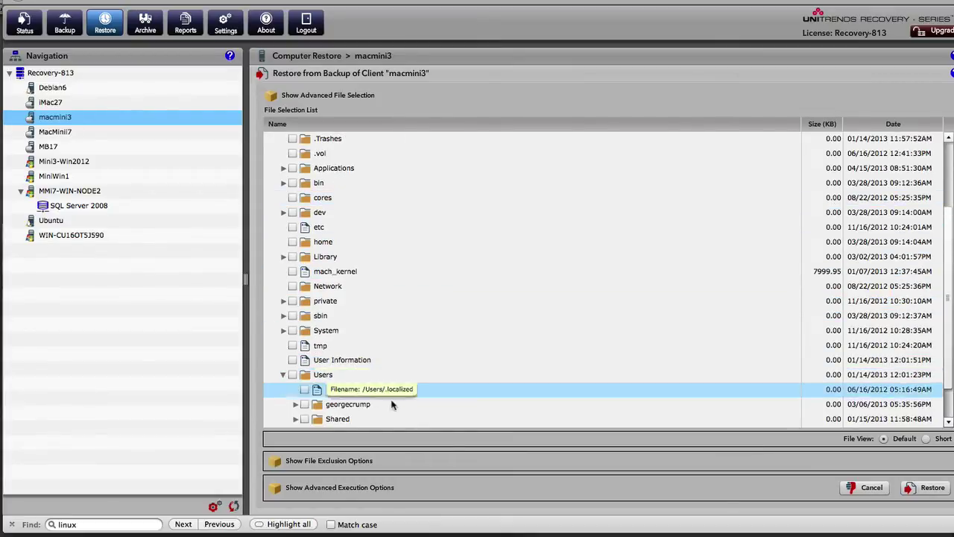
click(295, 404)
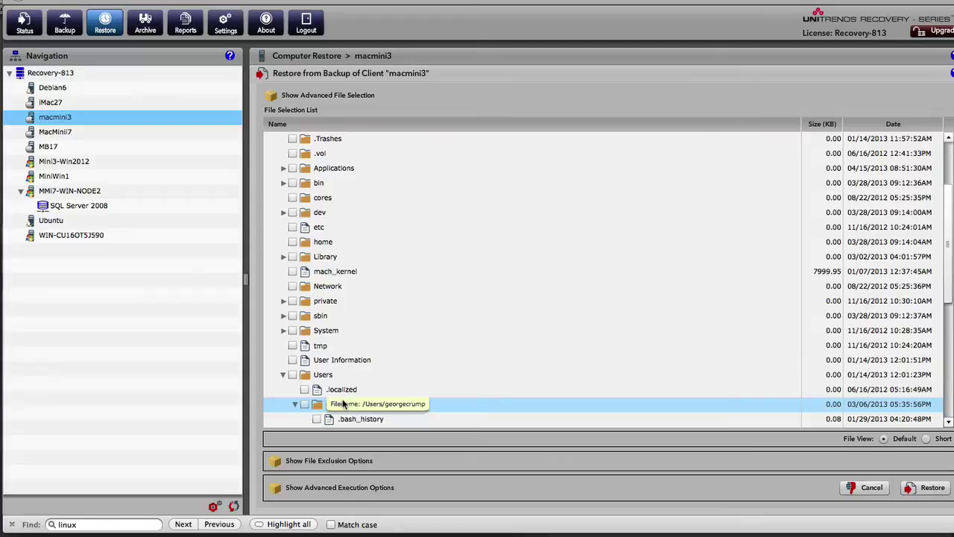
scroll(414, 398, down, 8)
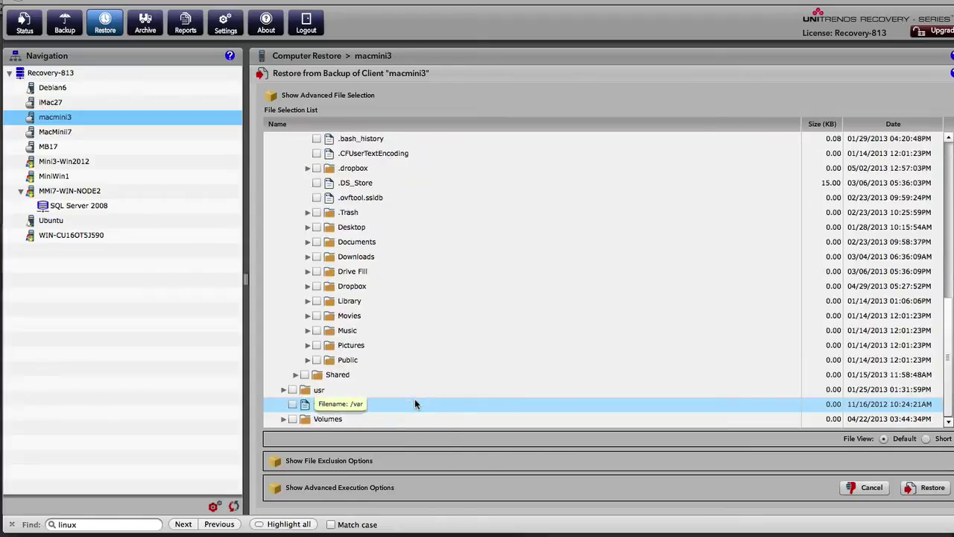
click(307, 242)
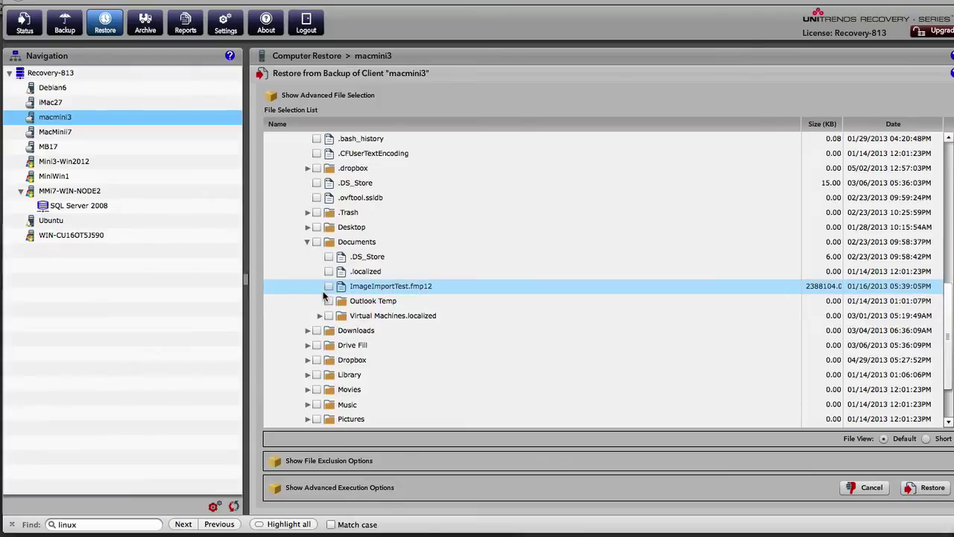
Expand the Dropbox folder and tick Article Tracker-1.txt for restore
click(312, 345)
click(303, 359)
click(308, 359)
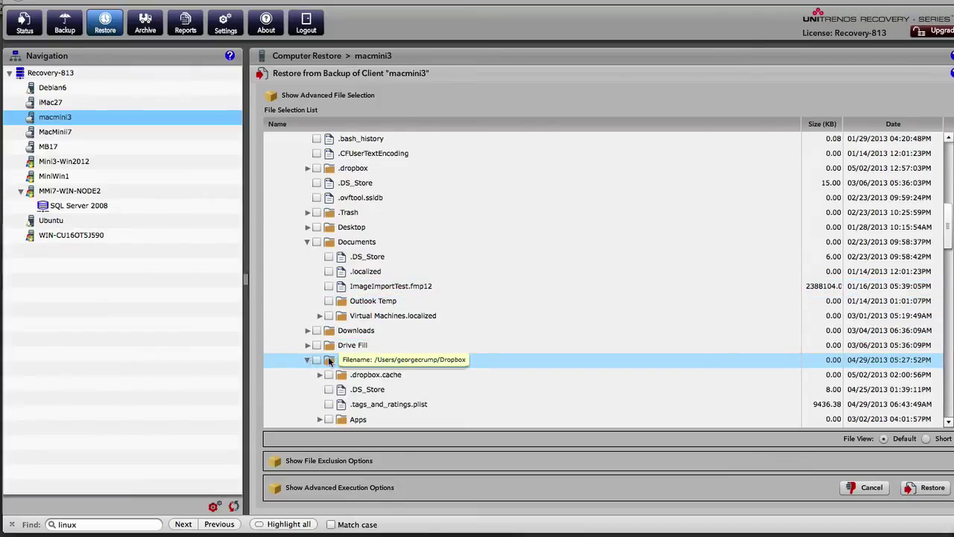
scroll(430, 405, down, 5)
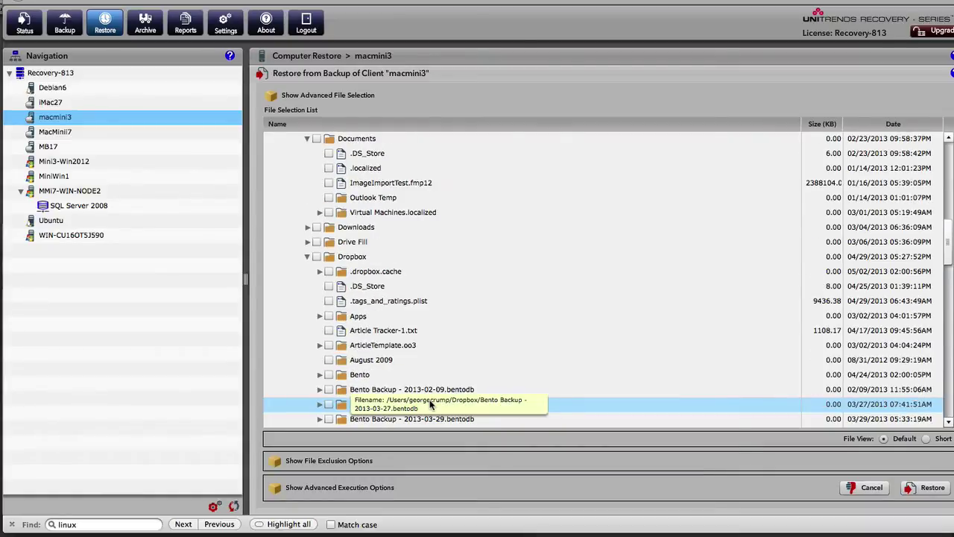
scroll(430, 405, down, 1)
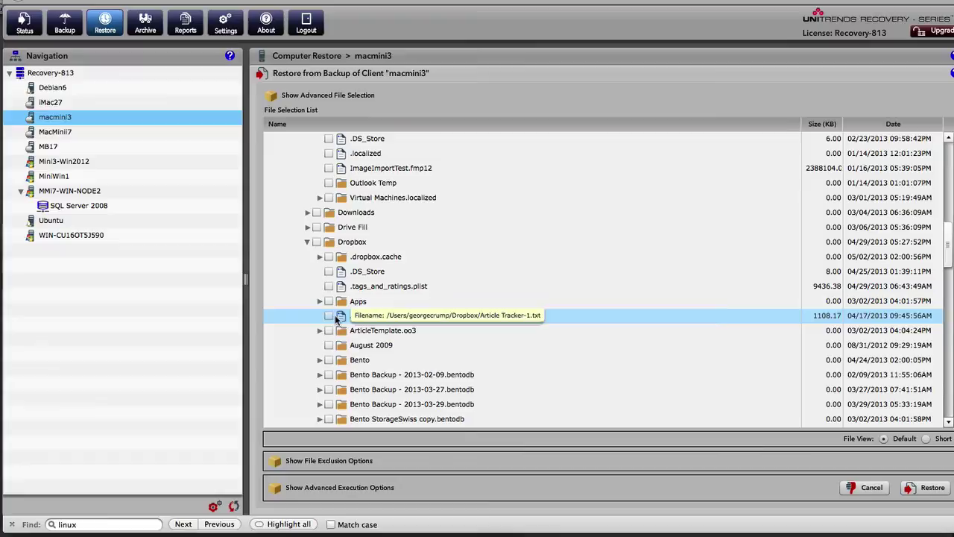
click(329, 316)
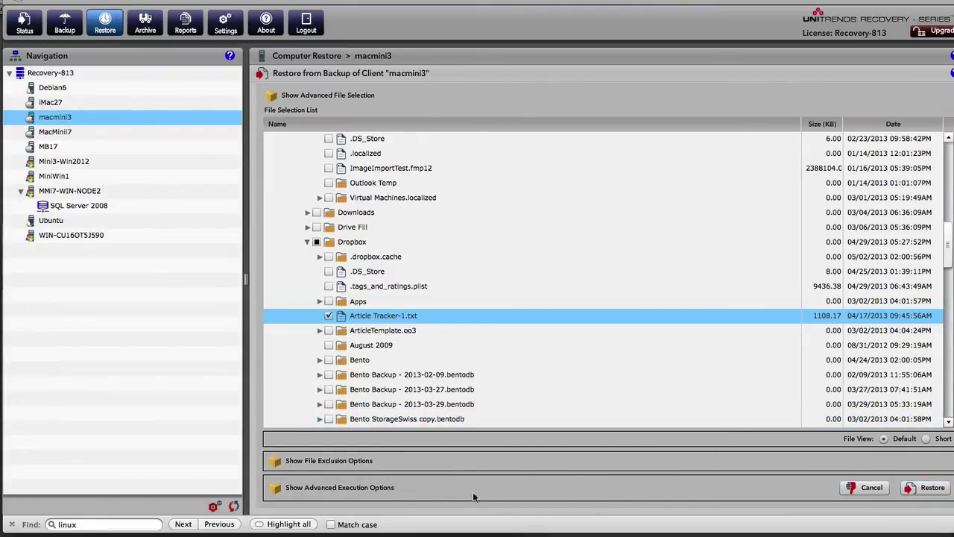
Run the restore of Article Tracker-1.txt and let it complete
click(928, 488)
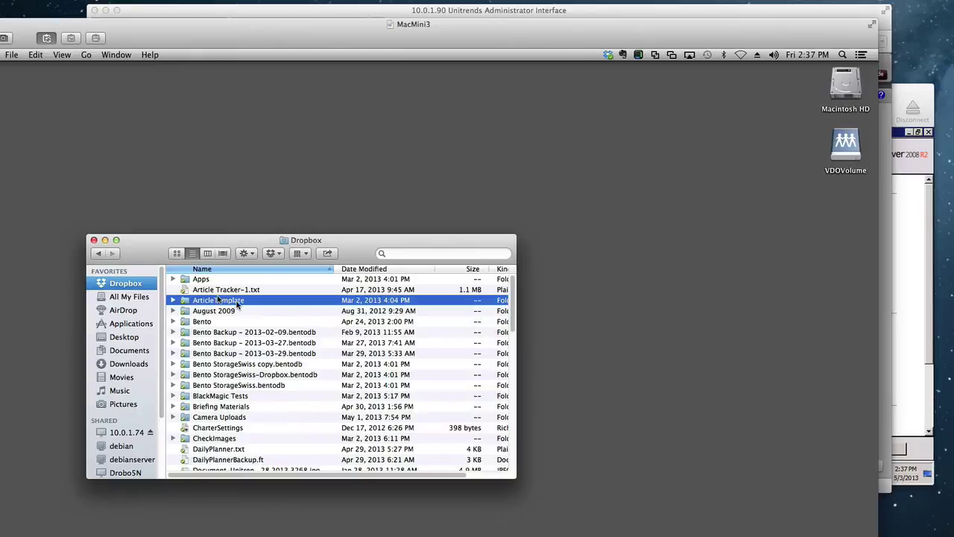
Open the restored Article Tracker-1.txt in TextEdit to verify it, then close it
click(184, 291)
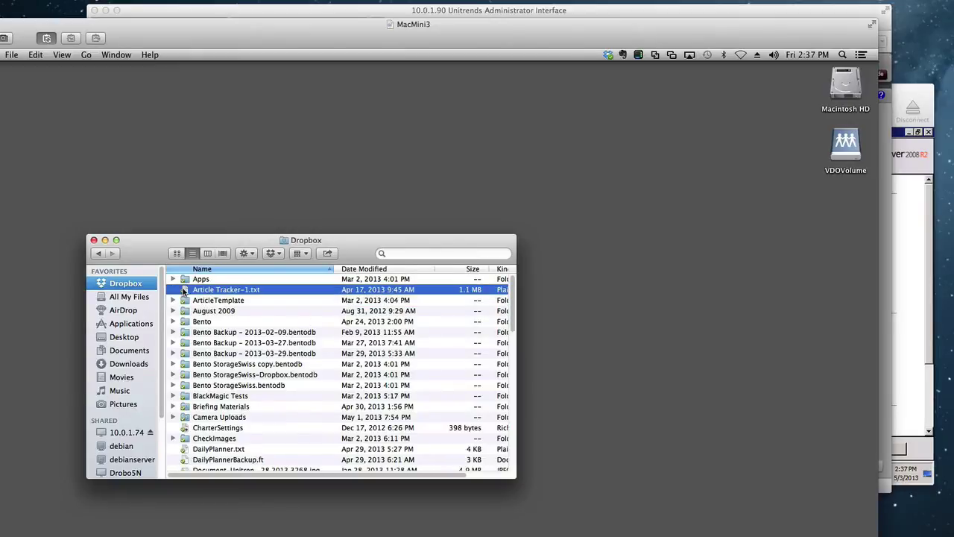
double_click(184, 290)
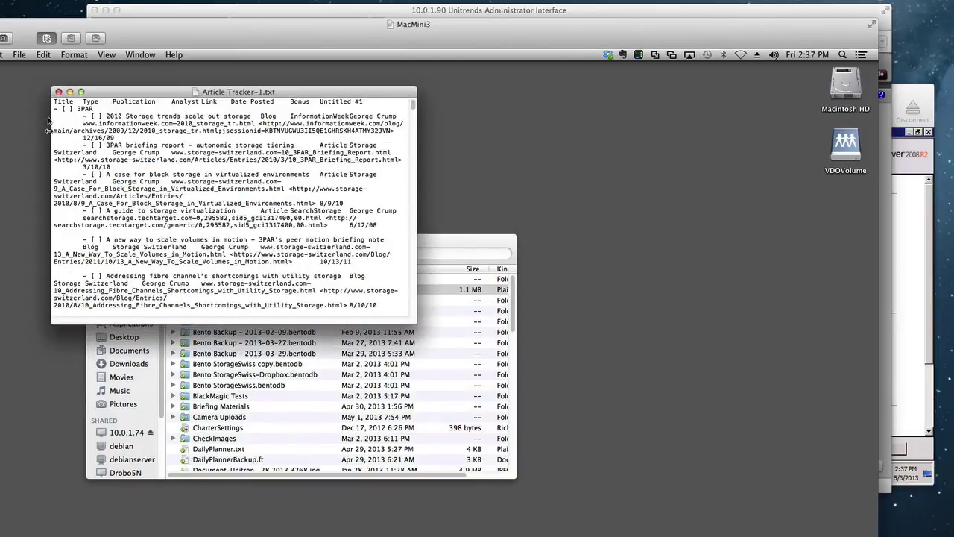
click(59, 91)
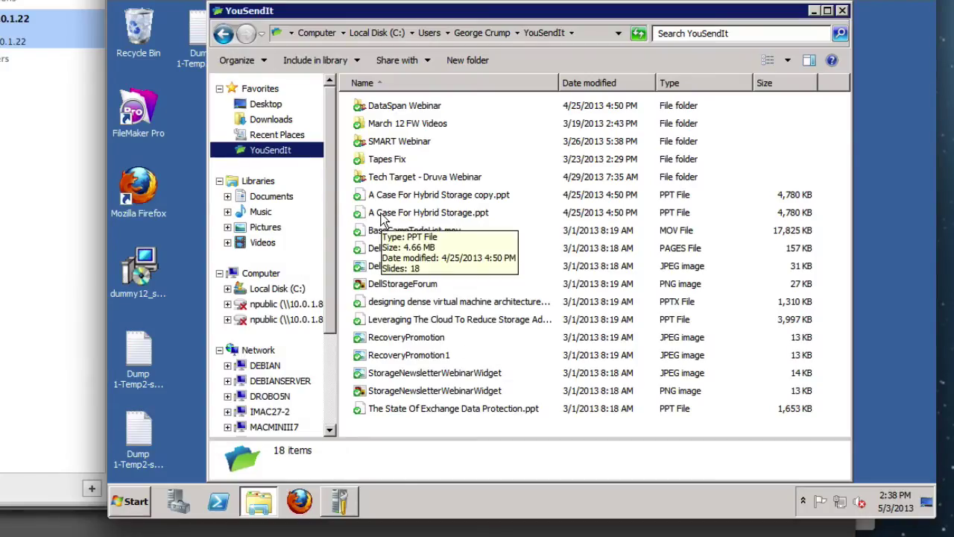
Delete A Case For Hybrid Storage.ppt from YouSendIt to the Recycle Bin
click(383, 216)
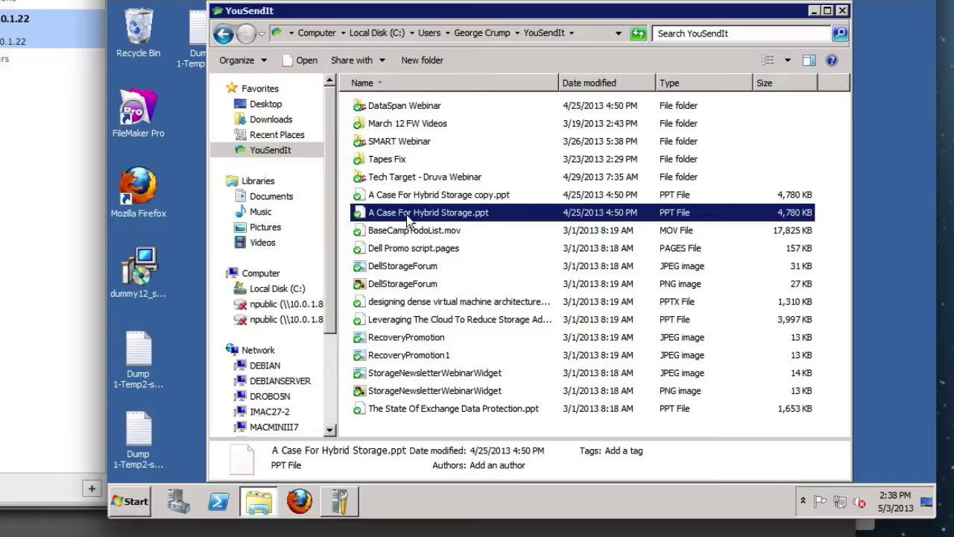
right_click(361, 215)
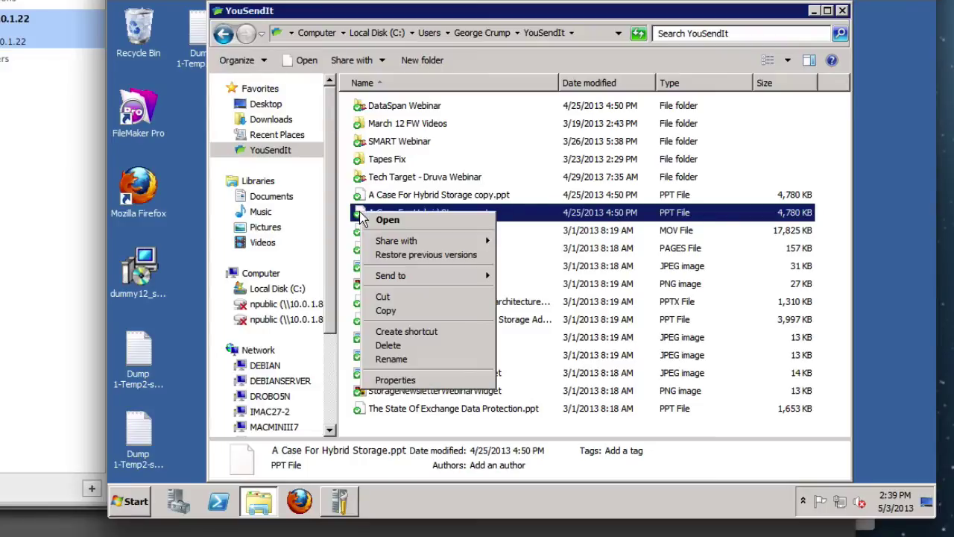
click(388, 345)
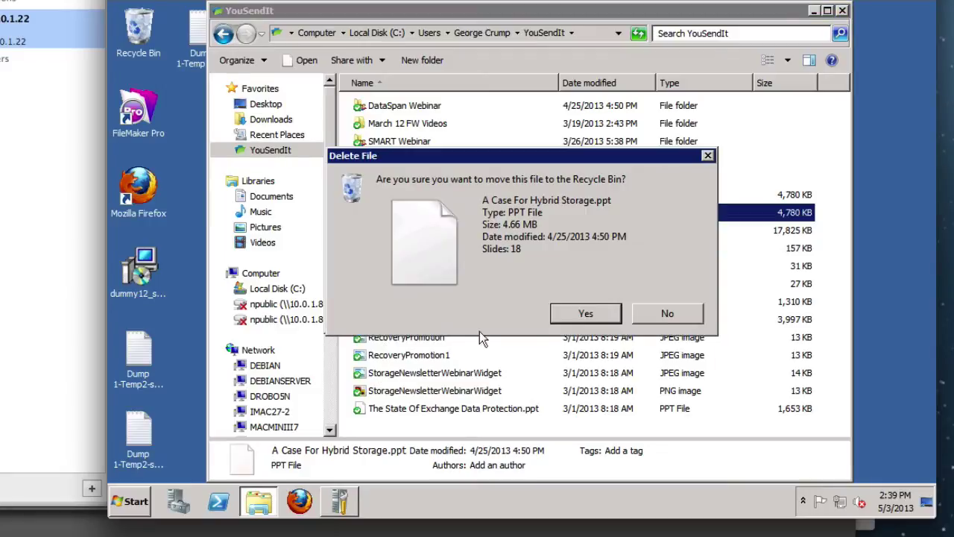
click(583, 314)
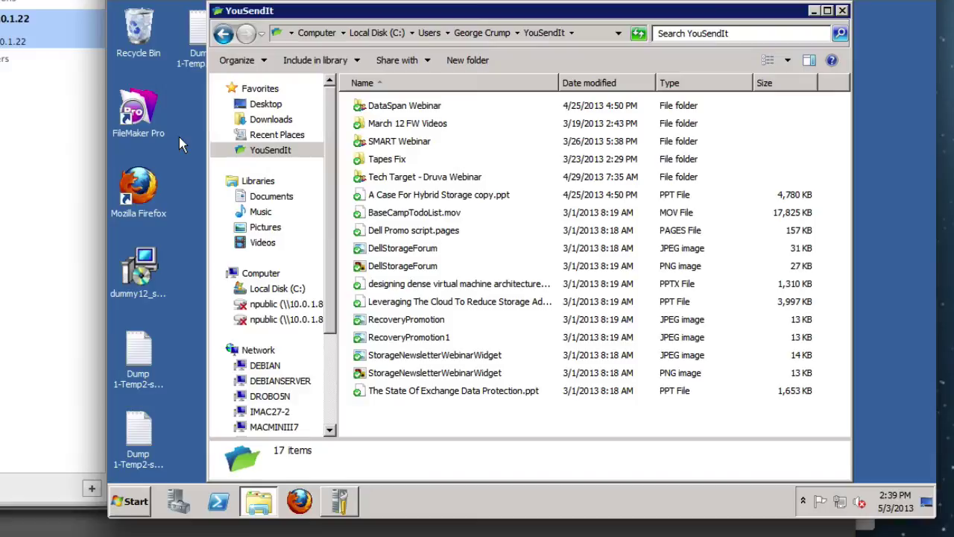
Empty the Recycle Bin, confirming permanent deletion
click(139, 31)
right_click(139, 29)
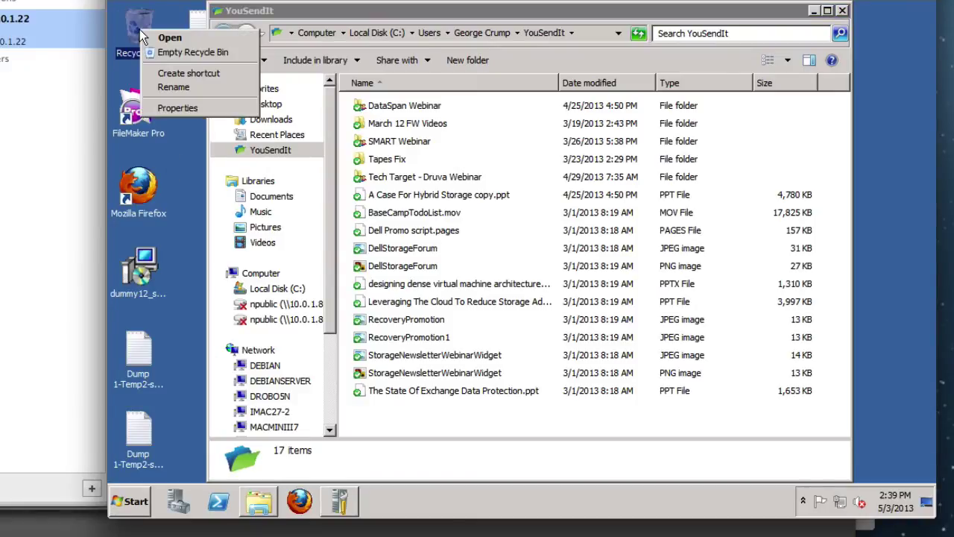
click(160, 52)
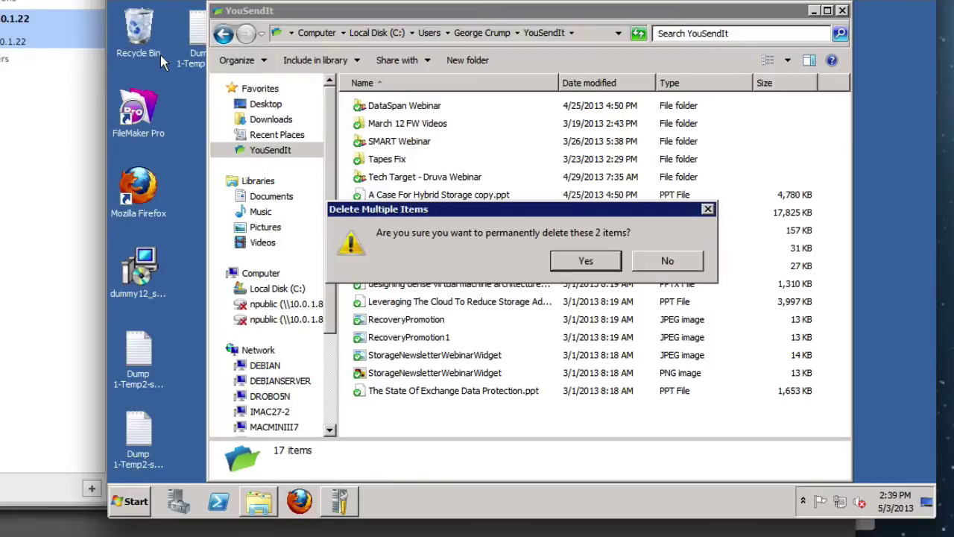
click(585, 261)
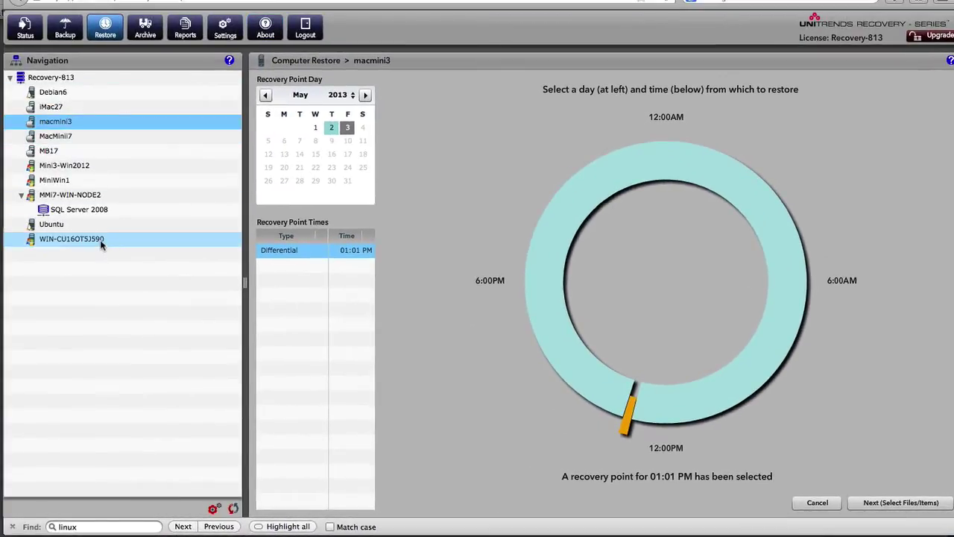
Select WIN-CU16OT5J590's 08:11 PM incremental backup and move on to file selection
click(100, 241)
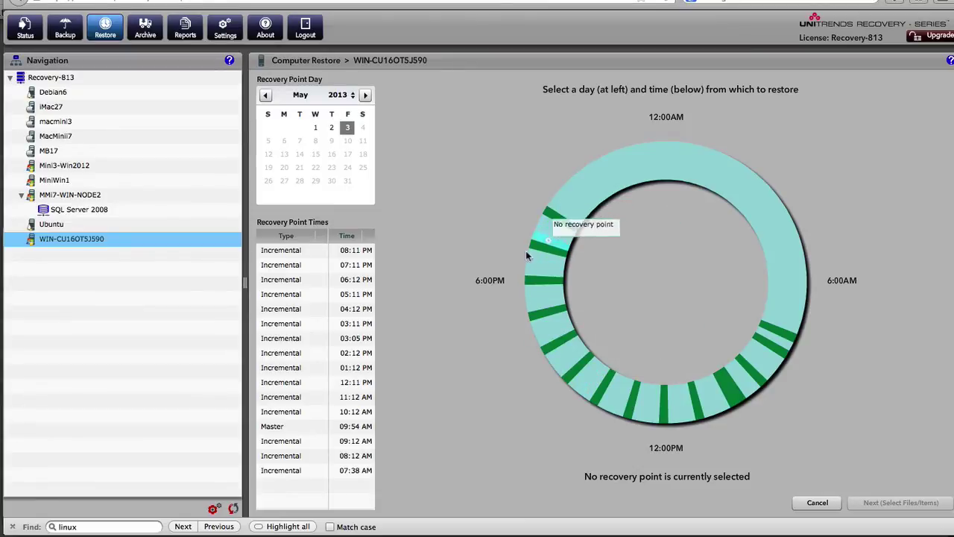
click(290, 257)
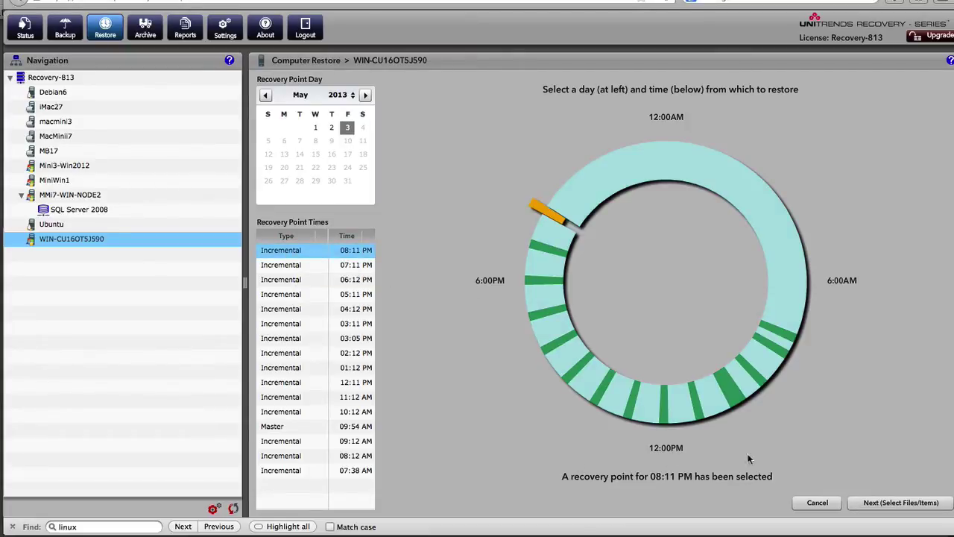
click(896, 500)
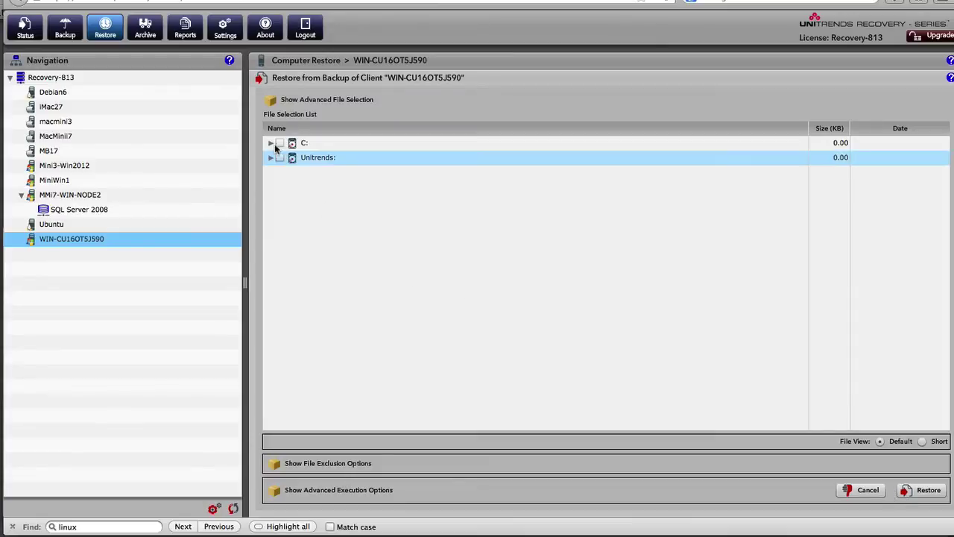
Expand the C: drive through Users to the user's home folder
click(271, 144)
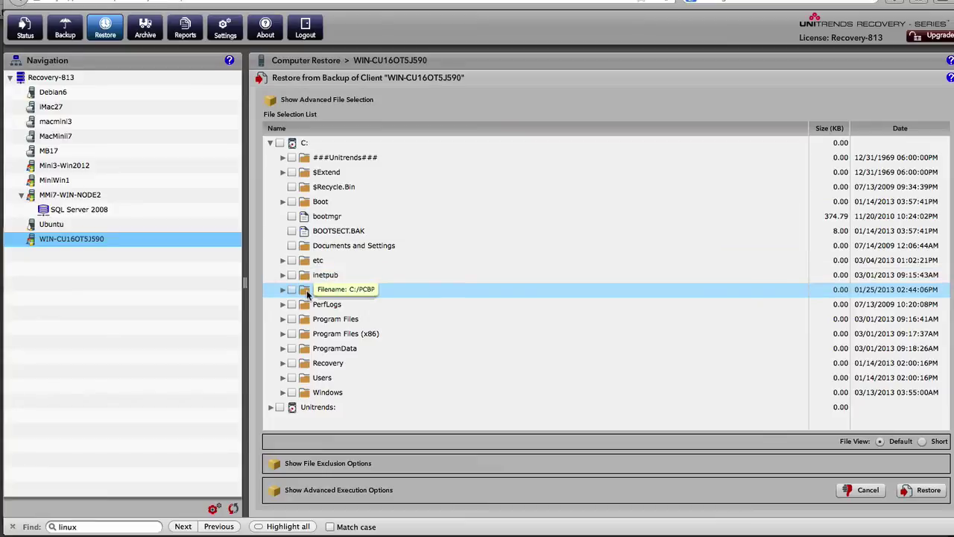
click(284, 377)
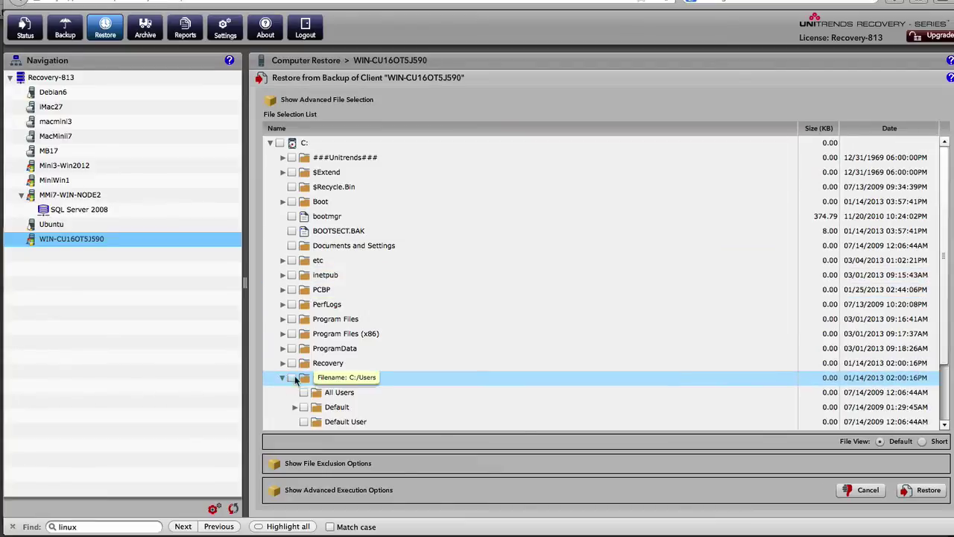
scroll(379, 379, down, 5)
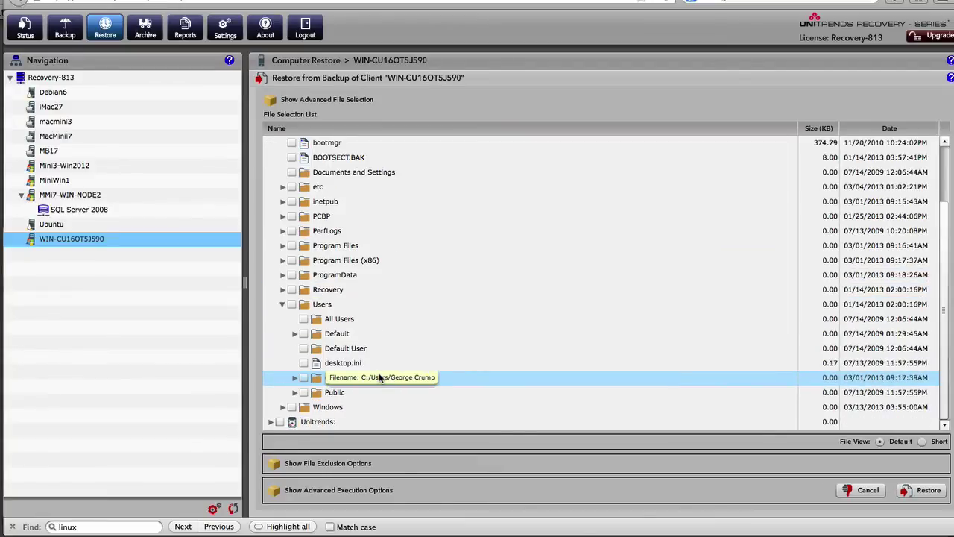
click(295, 379)
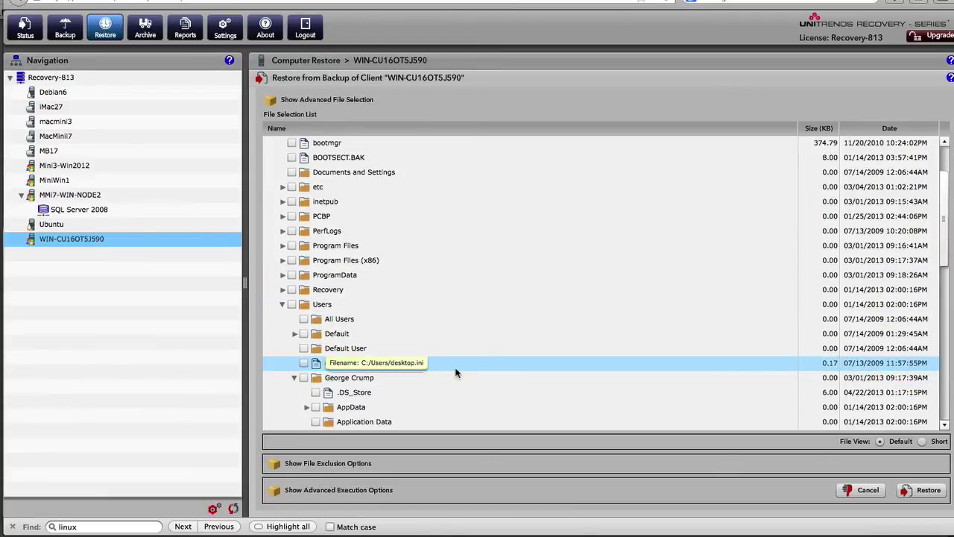
scroll(457, 373, down, 10)
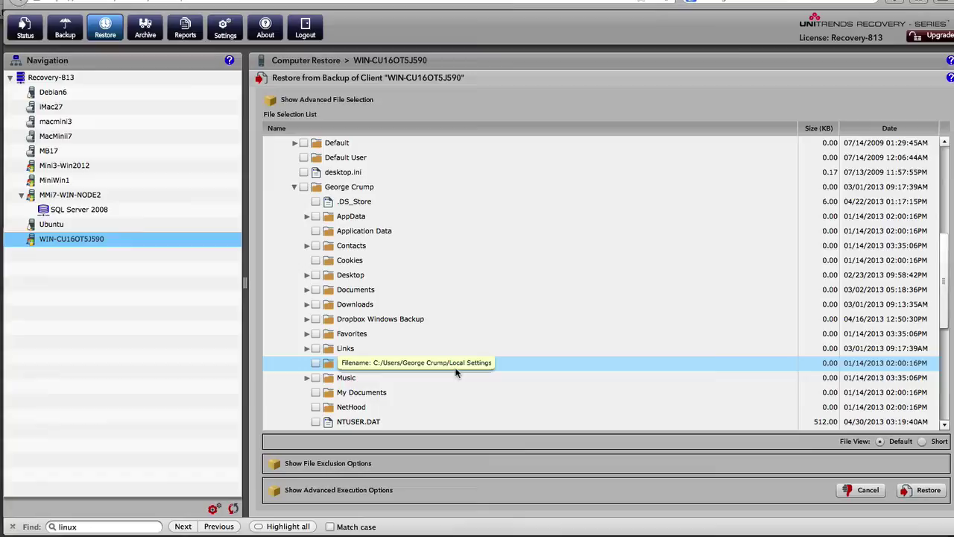
scroll(457, 369, down, 9)
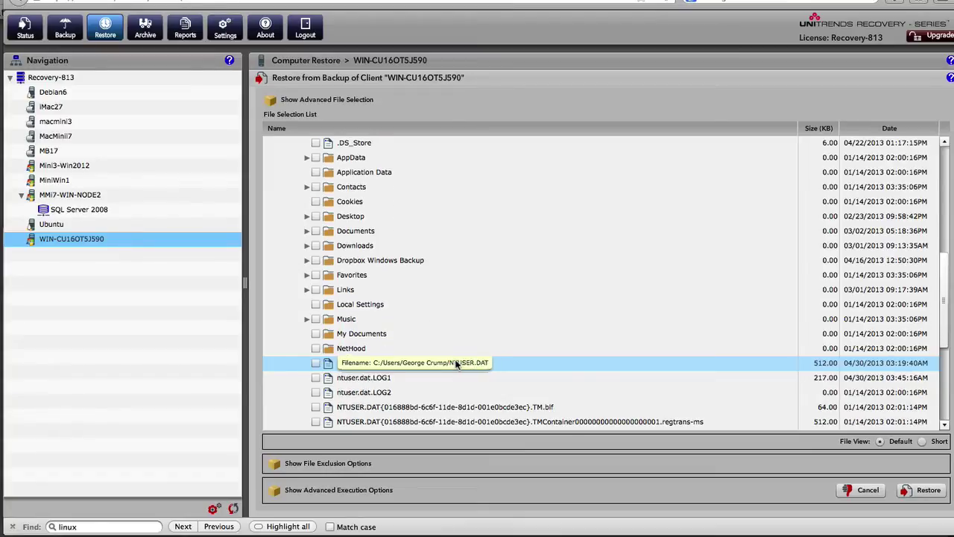
scroll(457, 363, down, 4)
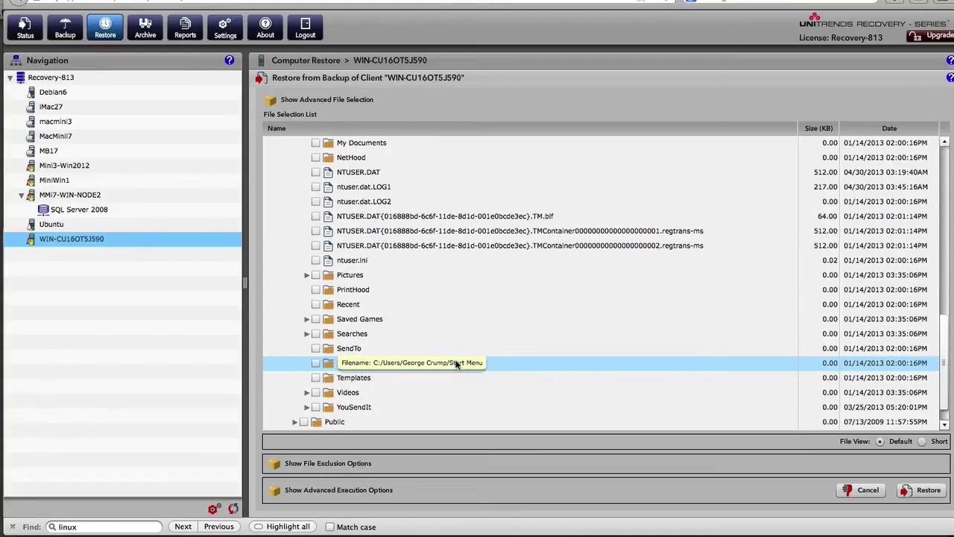
Open YouSendIt, tick A Case For Hybrid Storage.ppt and restore it
click(306, 407)
scroll(495, 387, down, 3)
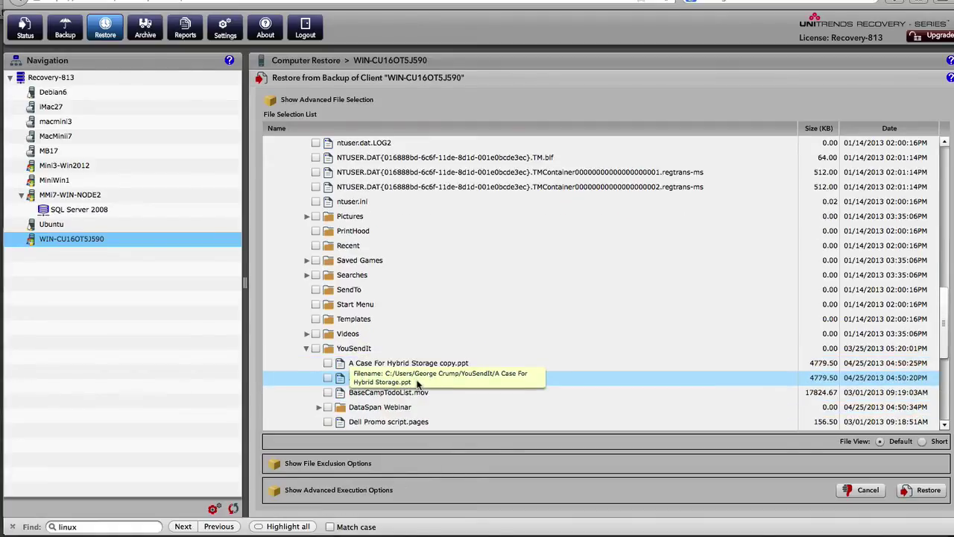
click(328, 377)
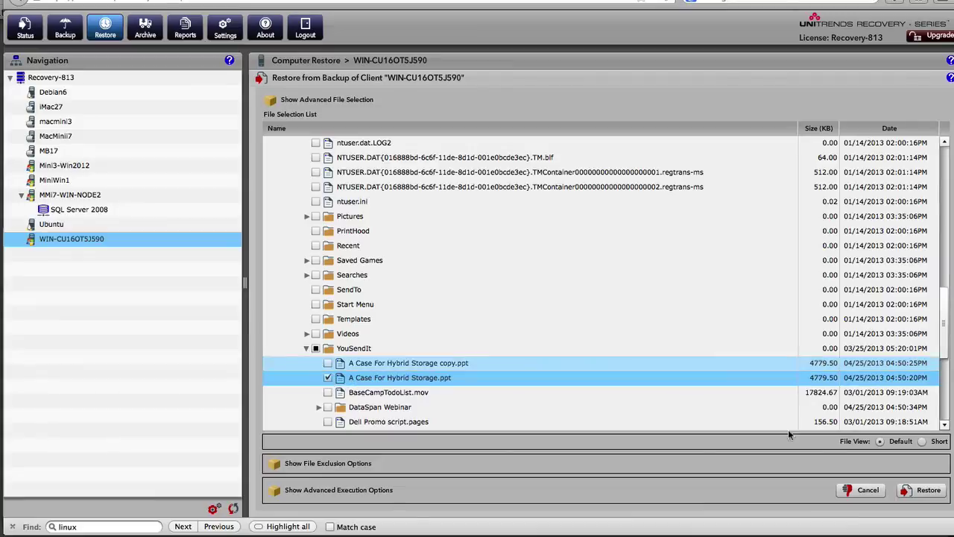
click(923, 491)
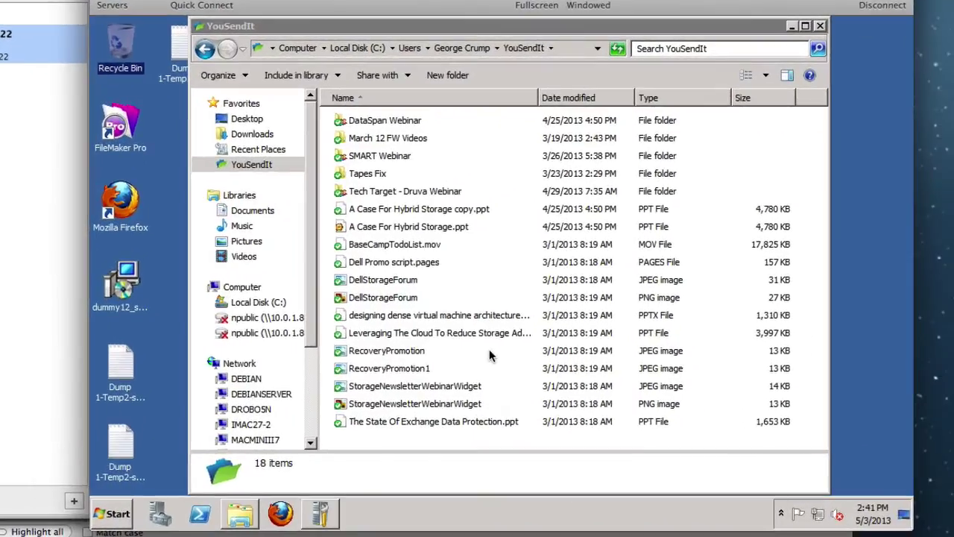
Select the restored A Case For Hybrid Storage.ppt in YouSendIt to verify it
click(339, 228)
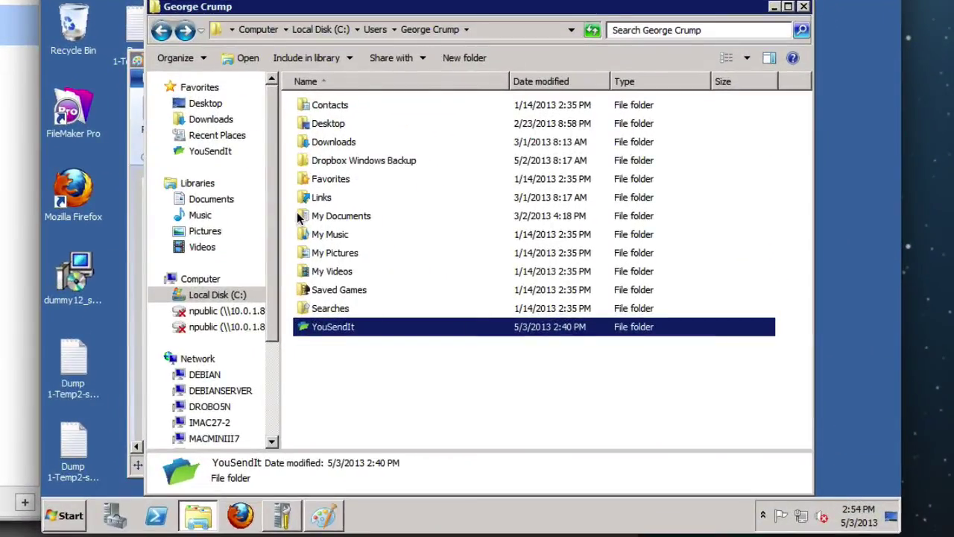
Check the Dropbox Windows Backup folder's size in its Properties, then dismiss them
click(304, 163)
right_click(304, 168)
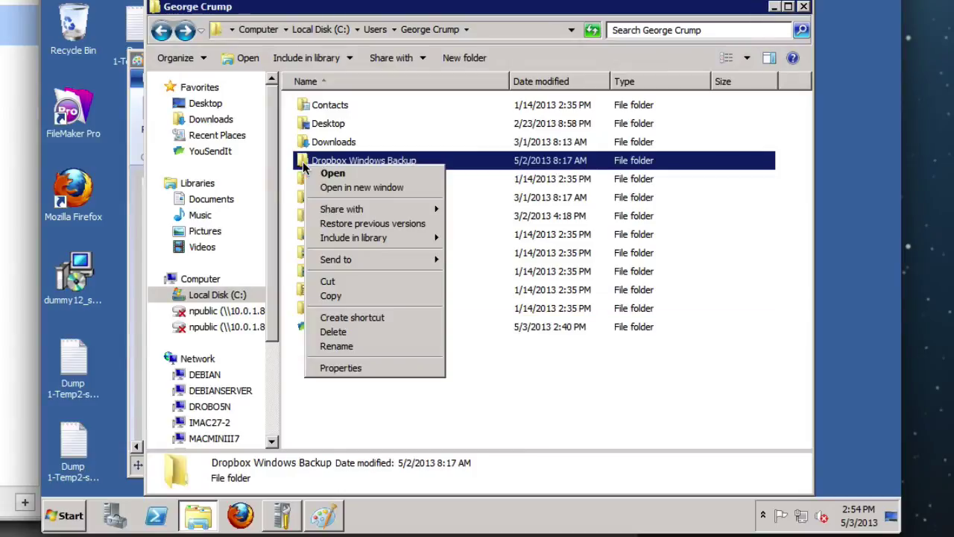
click(343, 369)
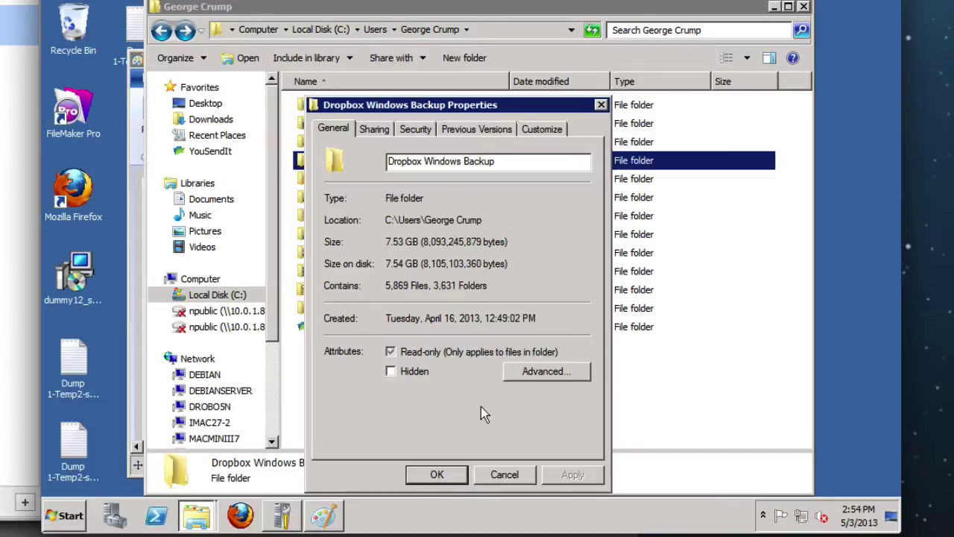
click(504, 478)
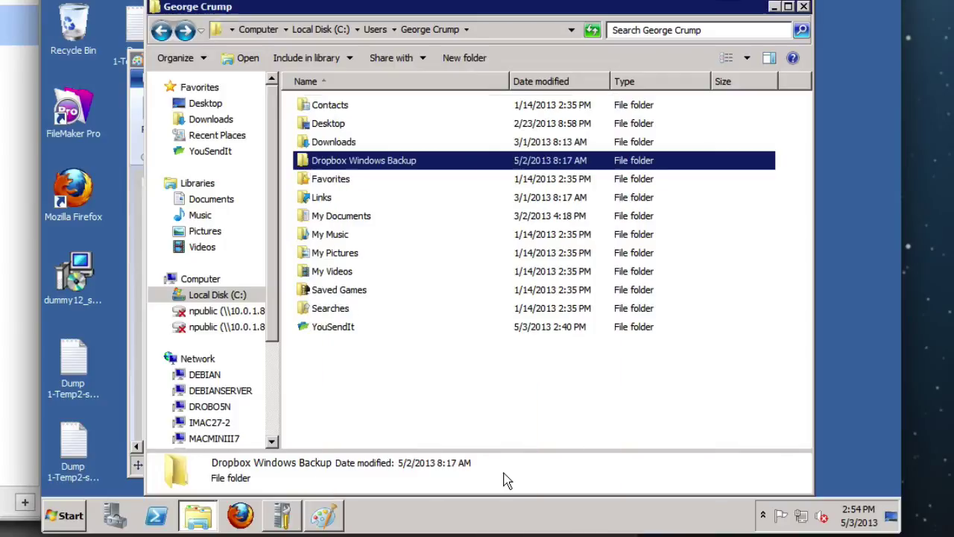
View the facebookIcon image inside Dropbox Windows Backup, then return to the user's home folder
double_click(311, 170)
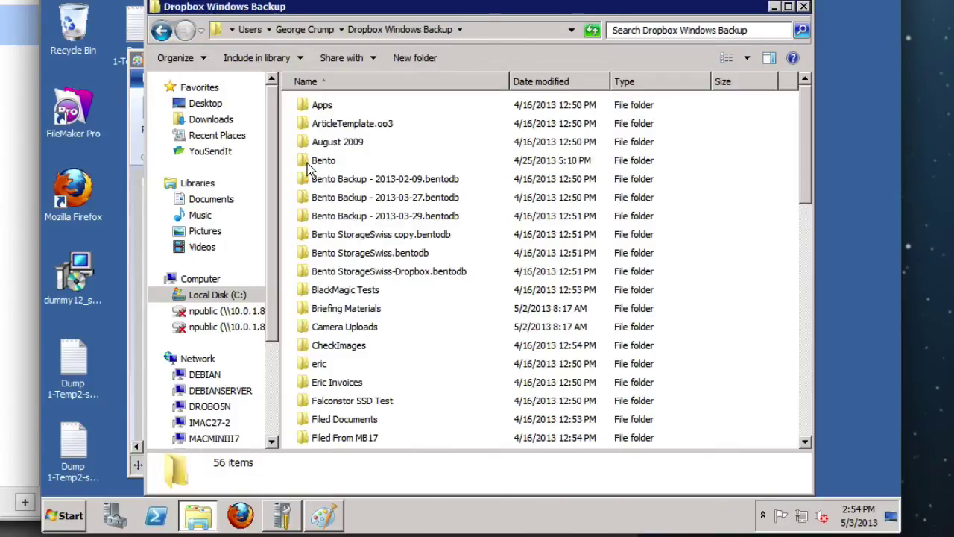
scroll(395, 298, down, 10)
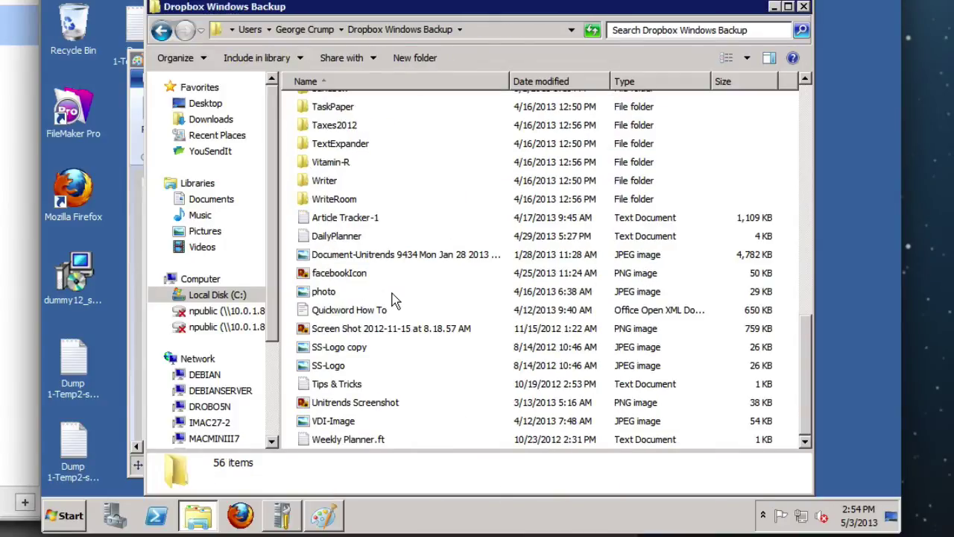
double_click(302, 273)
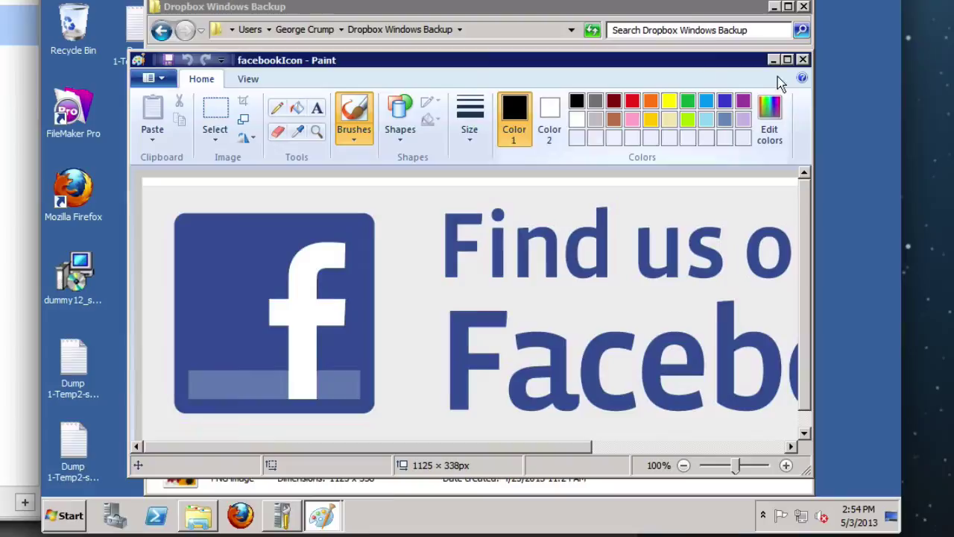
click(803, 61)
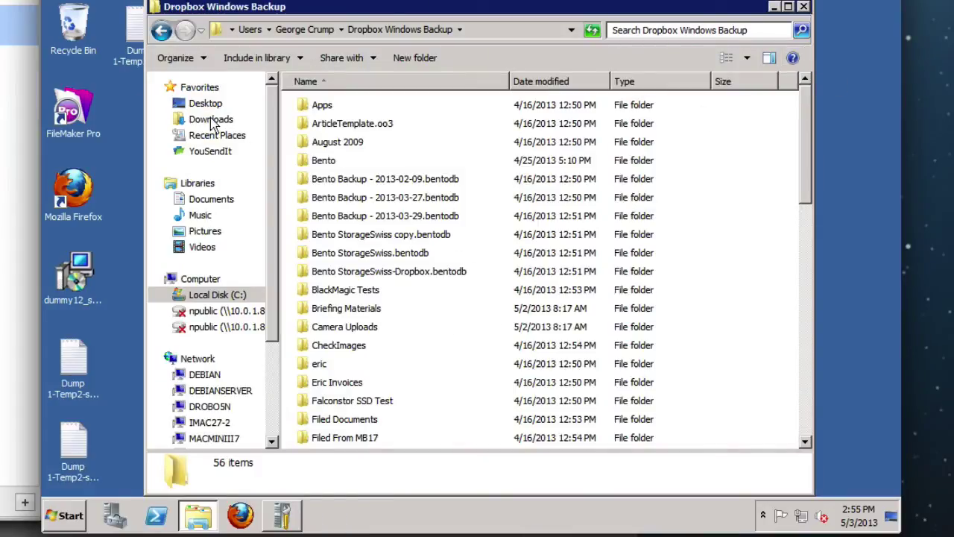
click(162, 30)
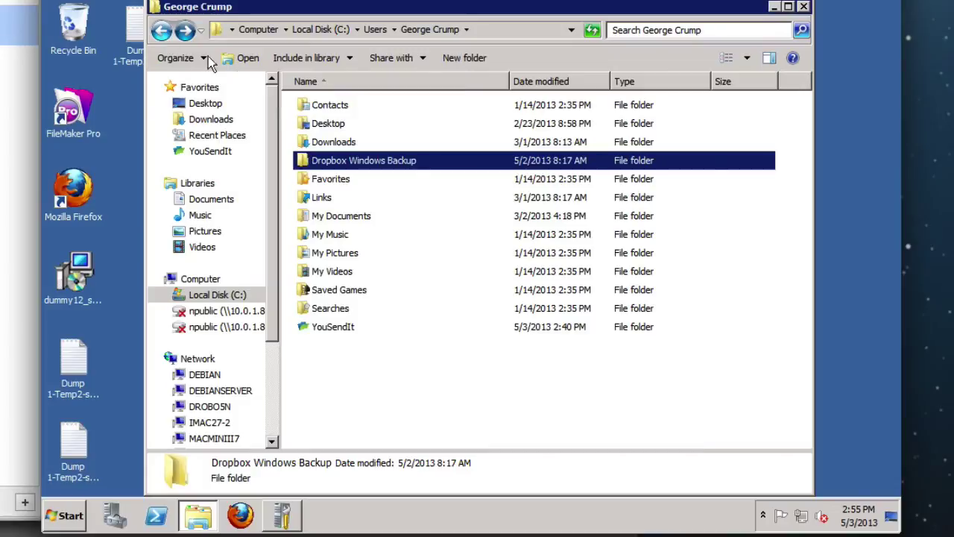
Delete Dropbox Windows Backup permanently, confirming both prompts, then select the desktop Recycle Bin
right_click(306, 167)
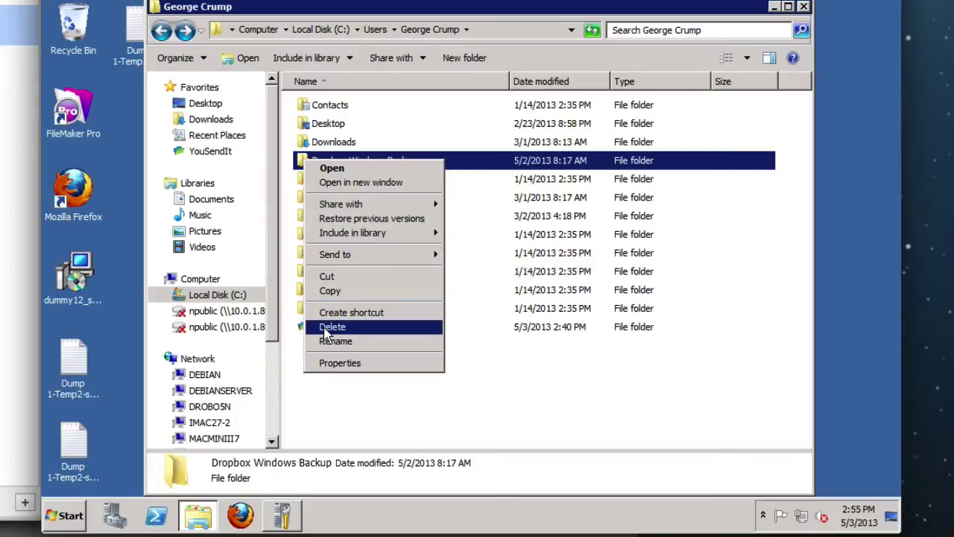
click(326, 333)
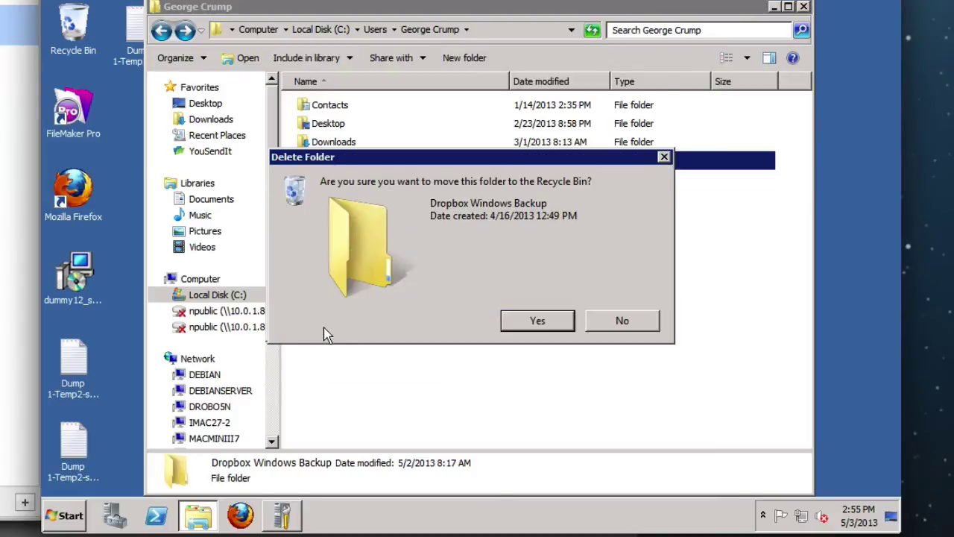
click(524, 328)
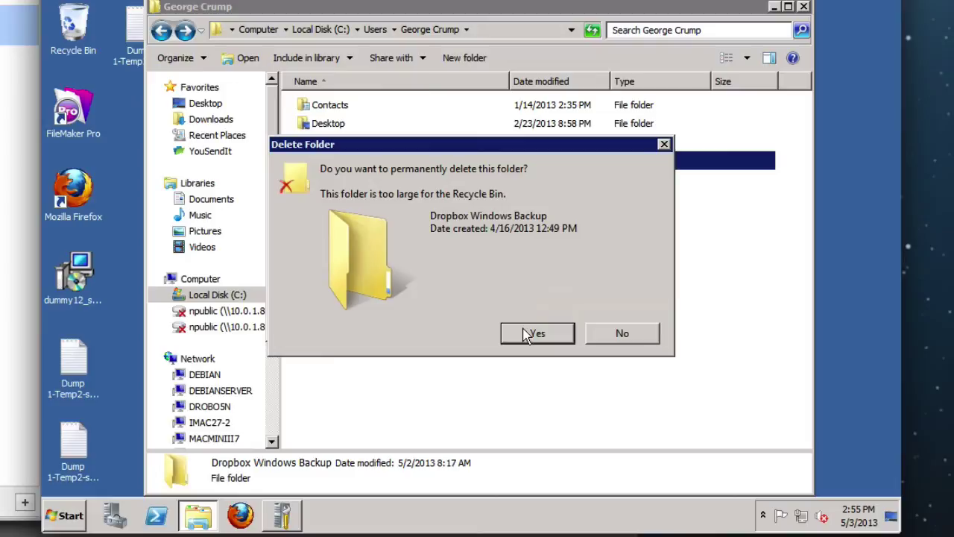
click(526, 334)
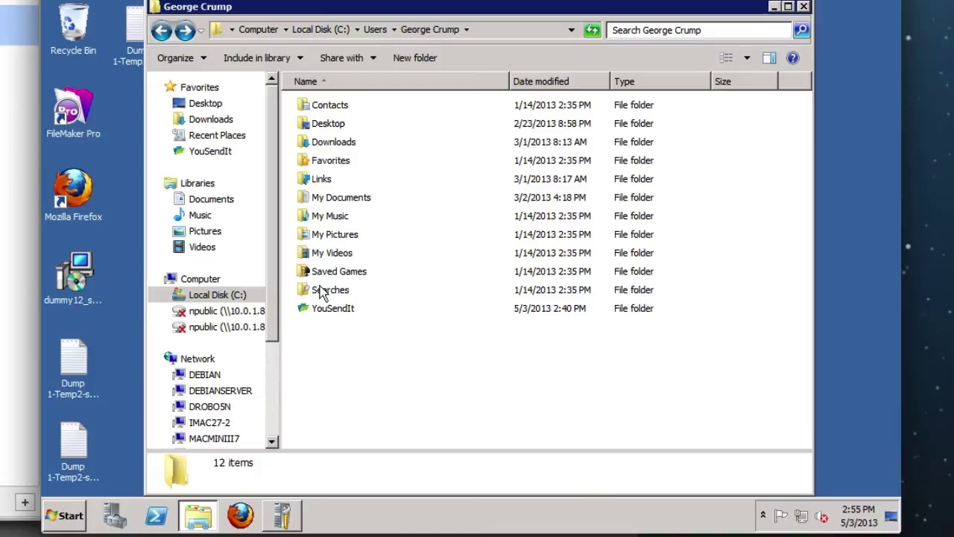
click(80, 37)
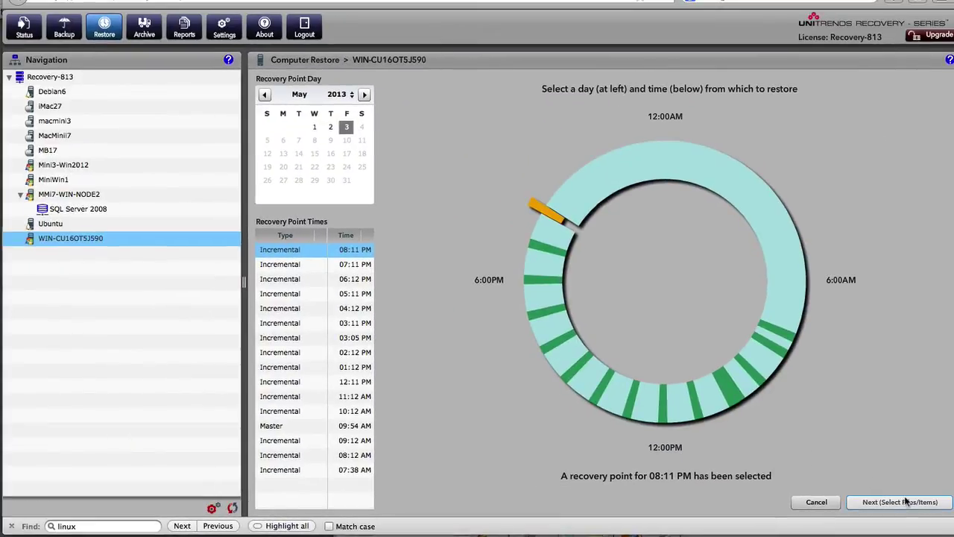
In the WIN-CU16OT5J590 backup, browse C: > Users > home folder and tick Dropbox Windows Backup
click(906, 504)
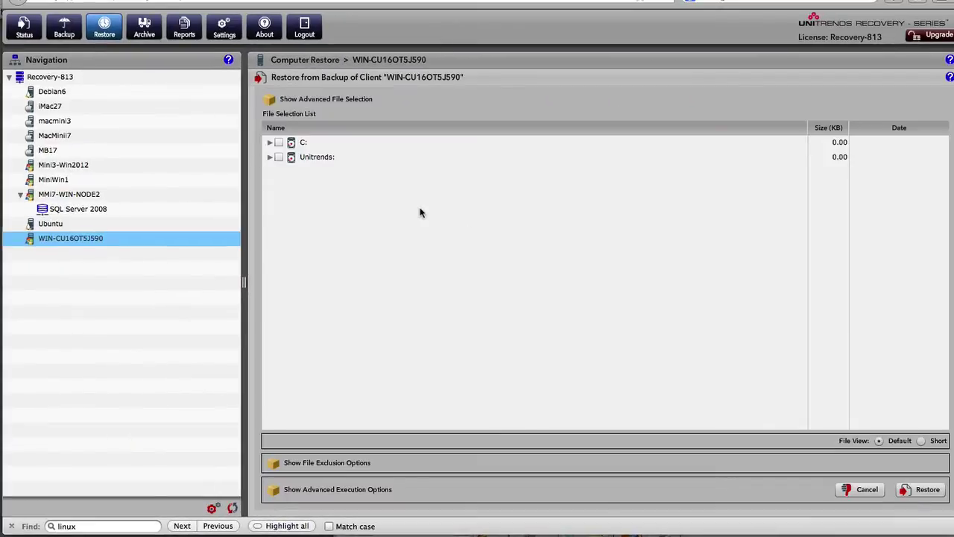
click(270, 143)
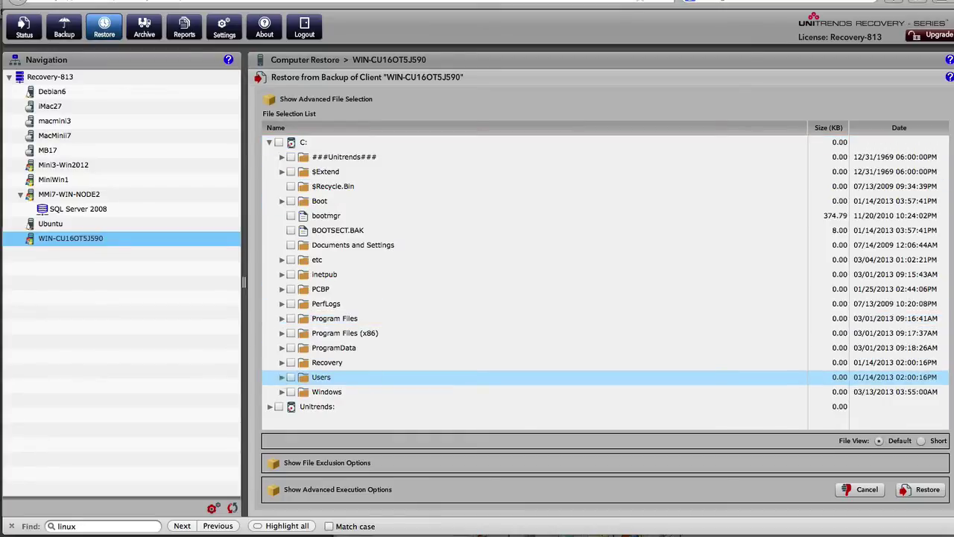
click(283, 377)
scroll(385, 391, down, 2)
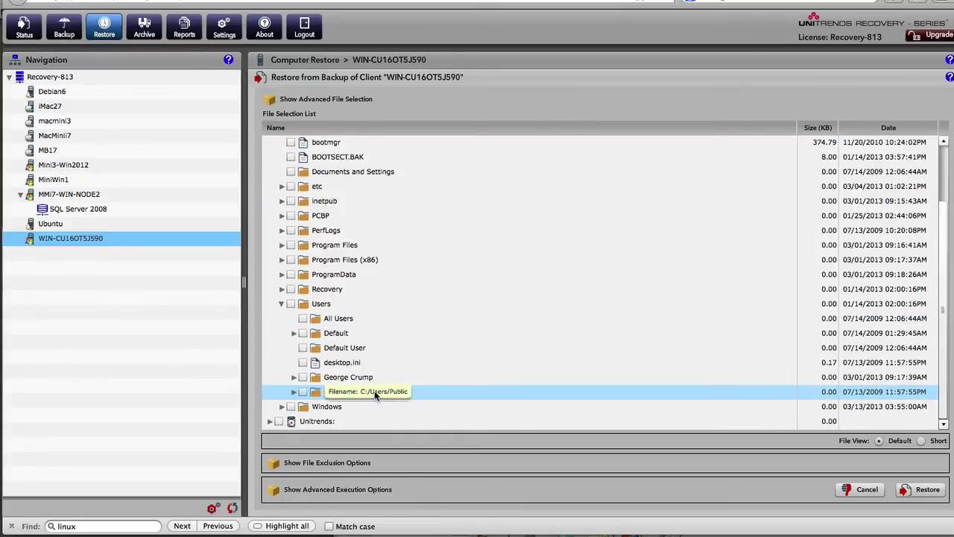
click(293, 377)
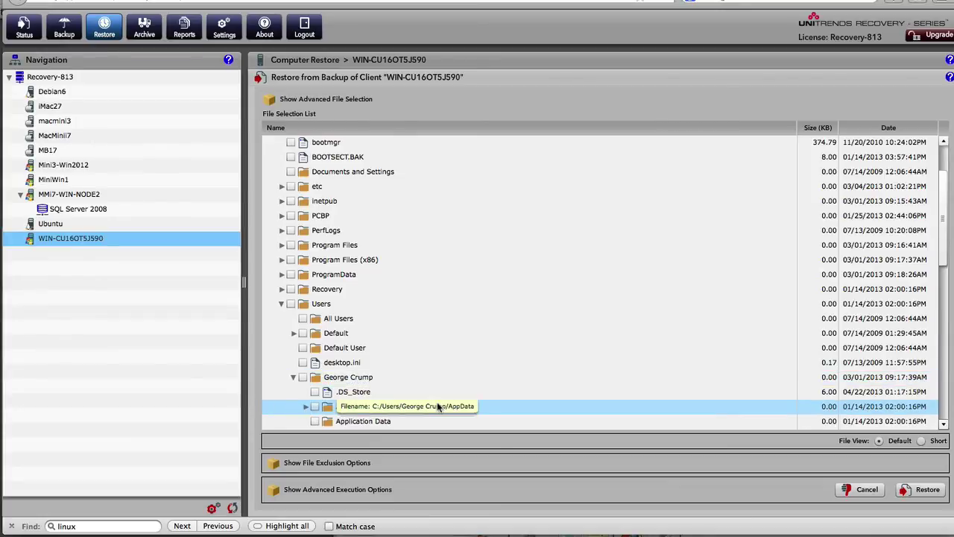
scroll(429, 403, down, 6)
scroll(438, 407, up, 1)
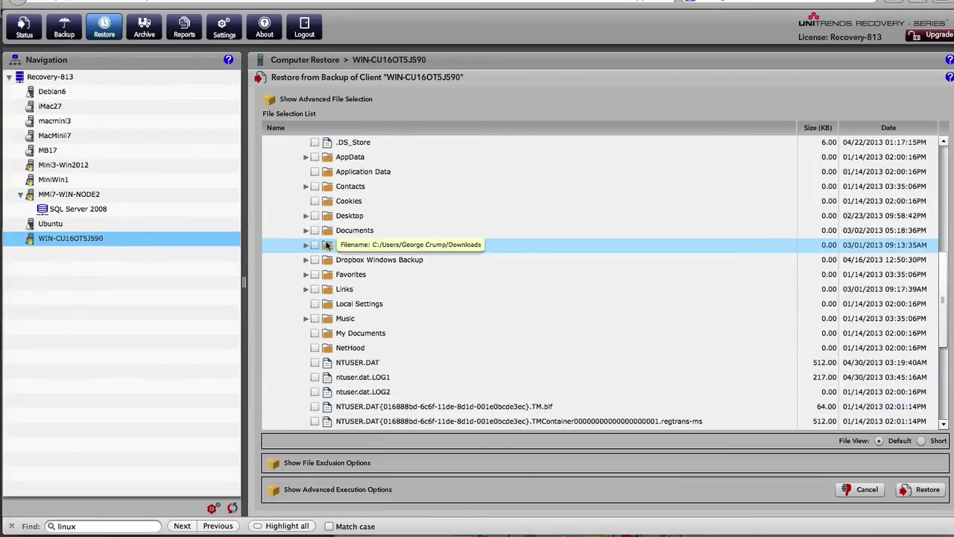
click(305, 231)
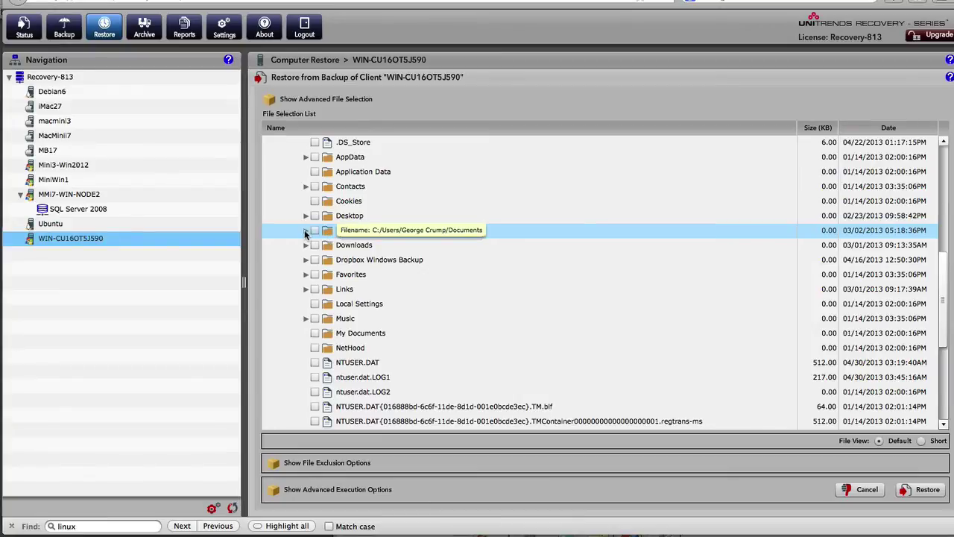
click(305, 231)
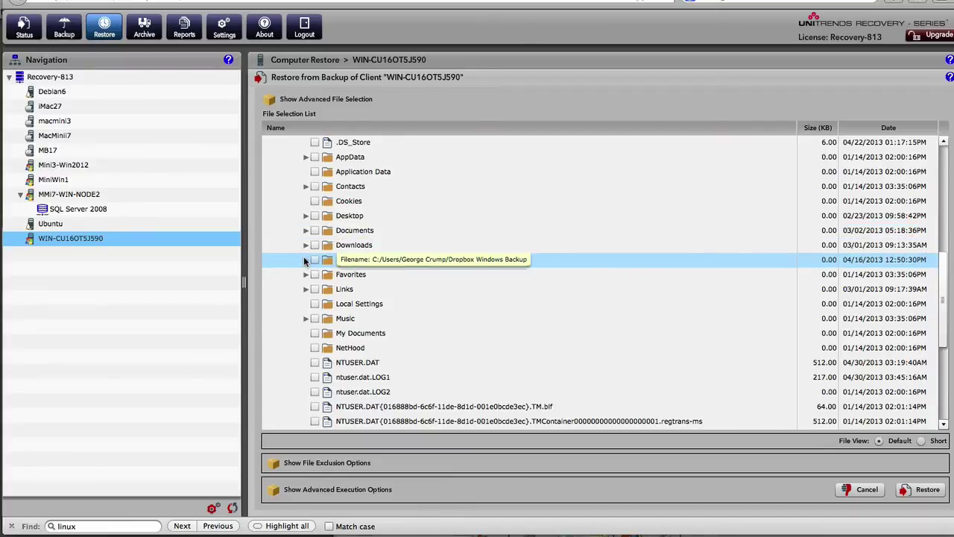
click(305, 260)
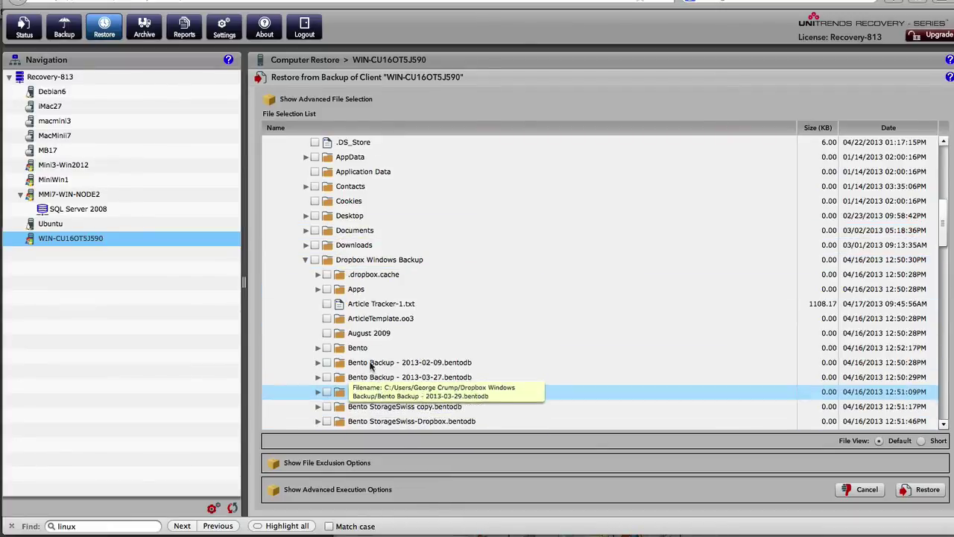
click(305, 260)
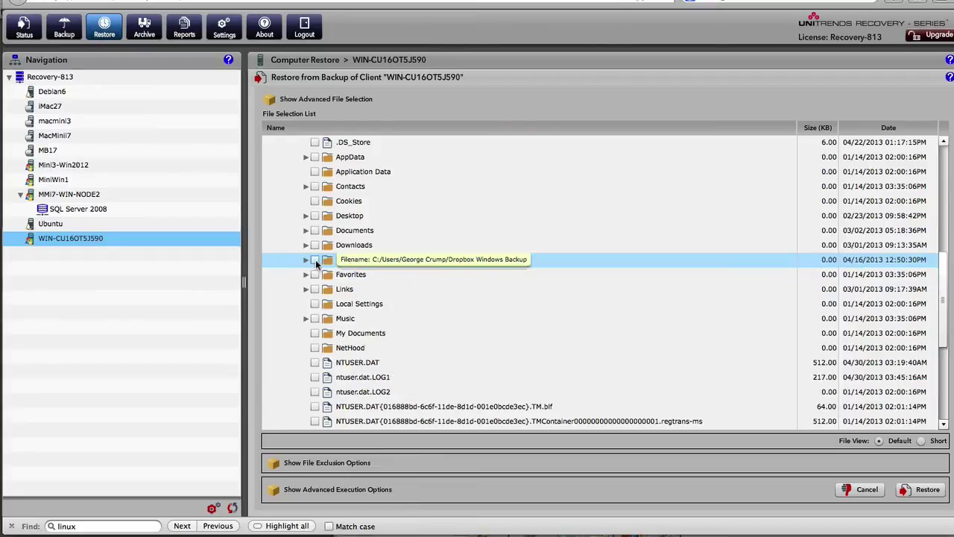
click(315, 260)
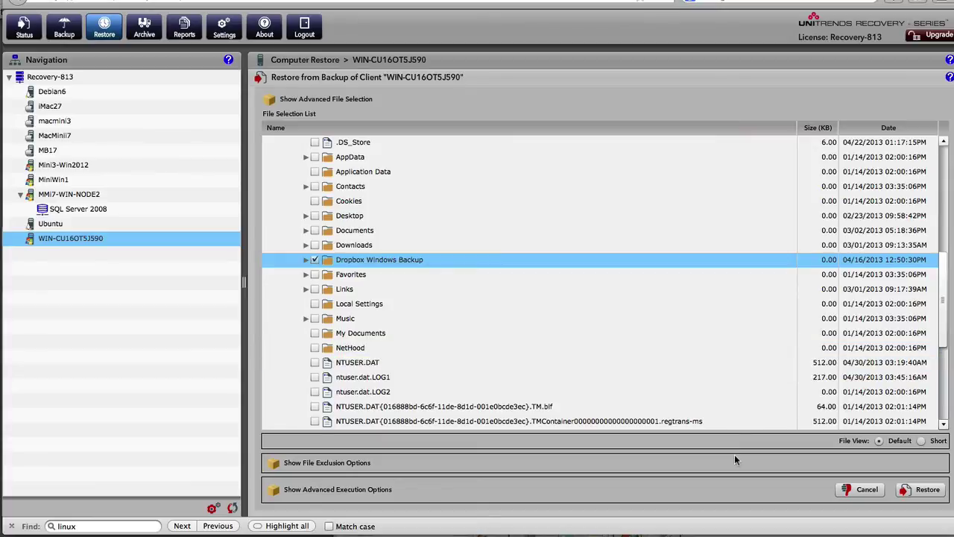
Start the restore of Dropbox Windows Backup and let it reach 98% with 7.52 GB sent
click(935, 490)
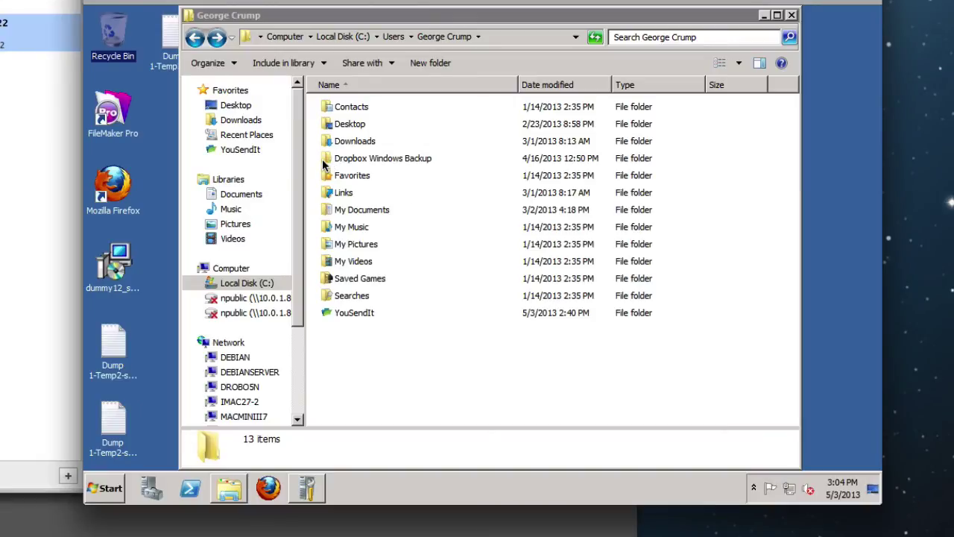
Open the restored Dropbox Windows Backup folder and view the 50 KB facebookIcon PNG in Paint
double_click(323, 165)
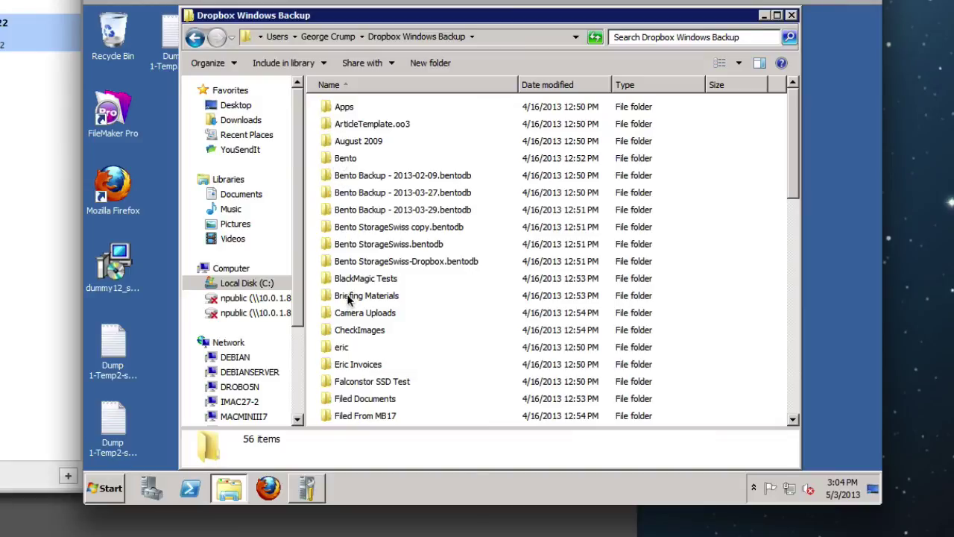
scroll(347, 301, down, 10)
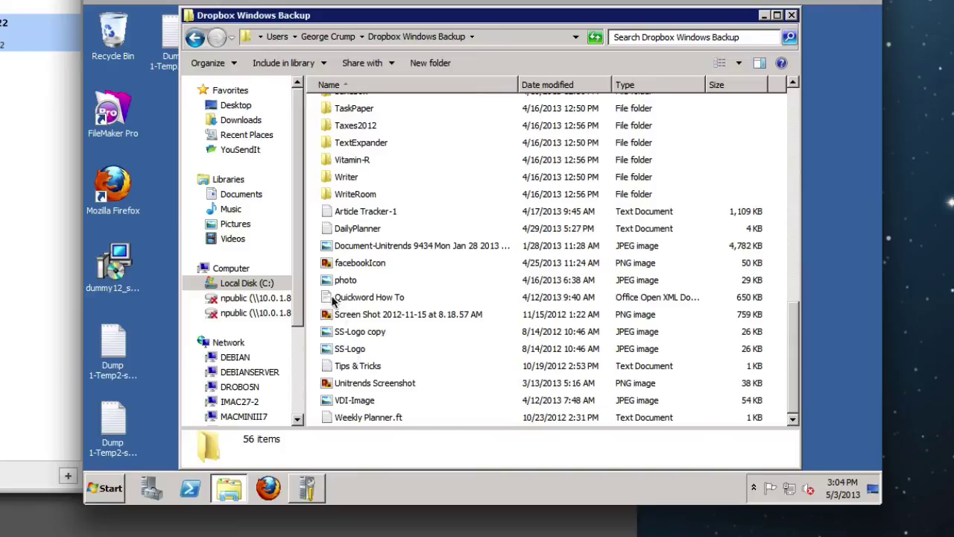
double_click(328, 264)
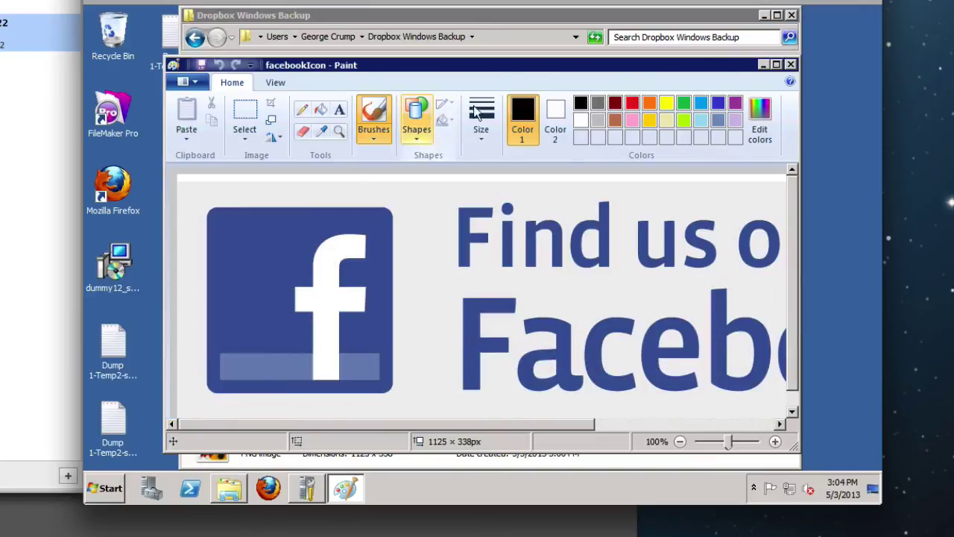
click(791, 65)
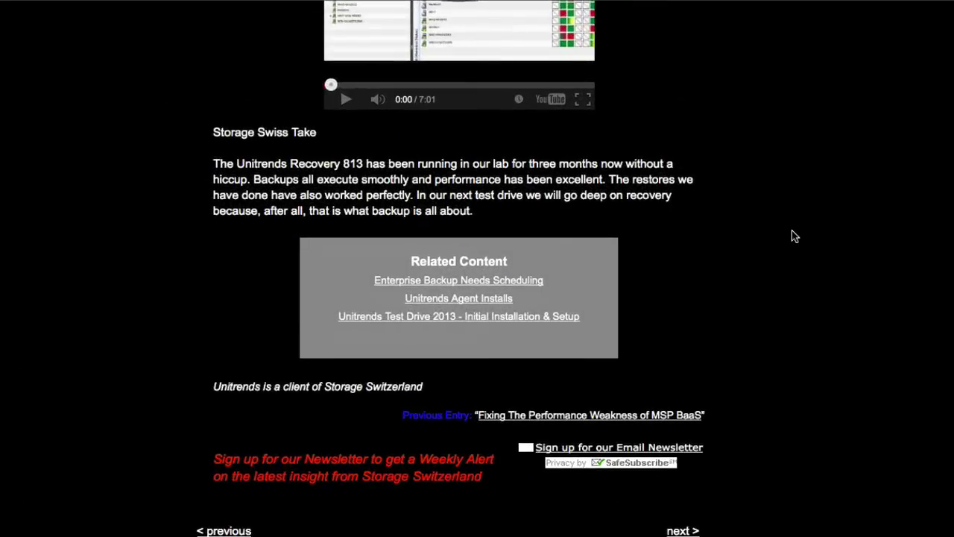
In the browser, go to the Storage Switzerland Welcome page from the blog post
scroll(794, 236, up, 10)
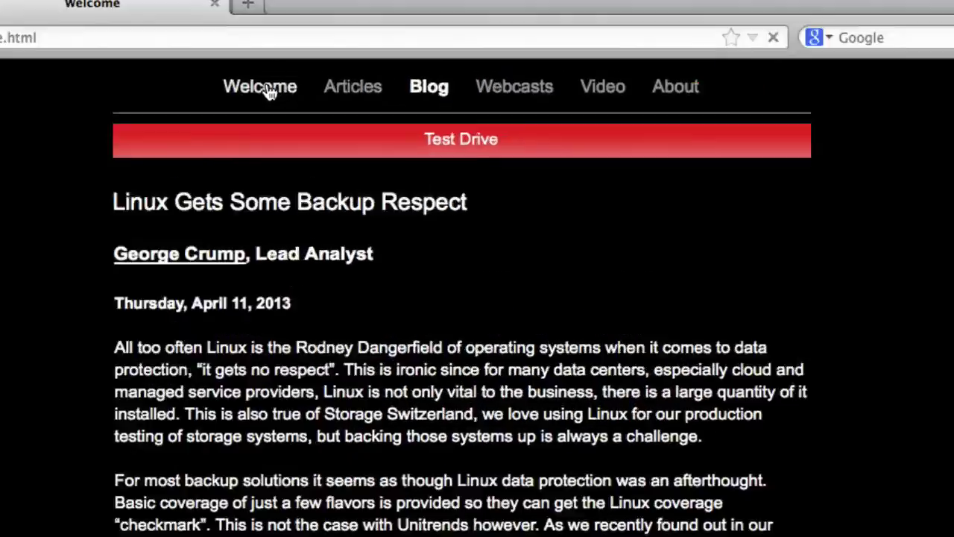
click(321, 23)
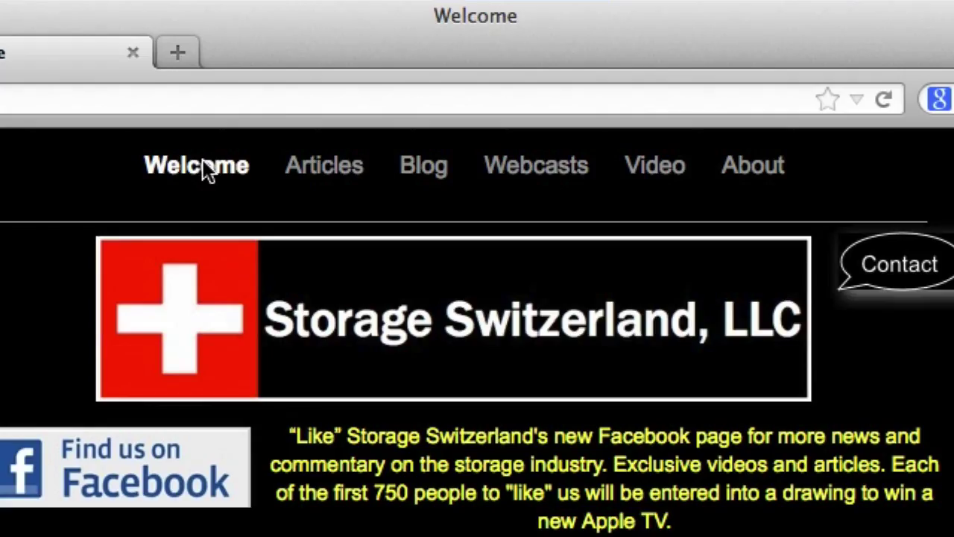